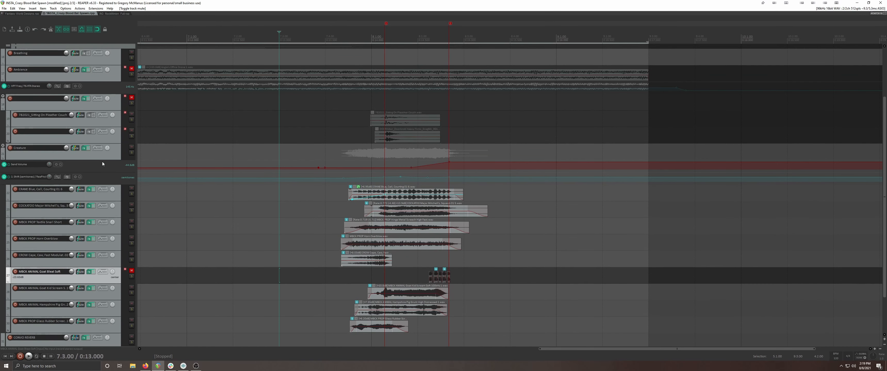
# Mute the CONVO REVERB track and bypass the pitch-shift envelope on the Creature folder track
pyautogui.scroll(-3, 96, 206)
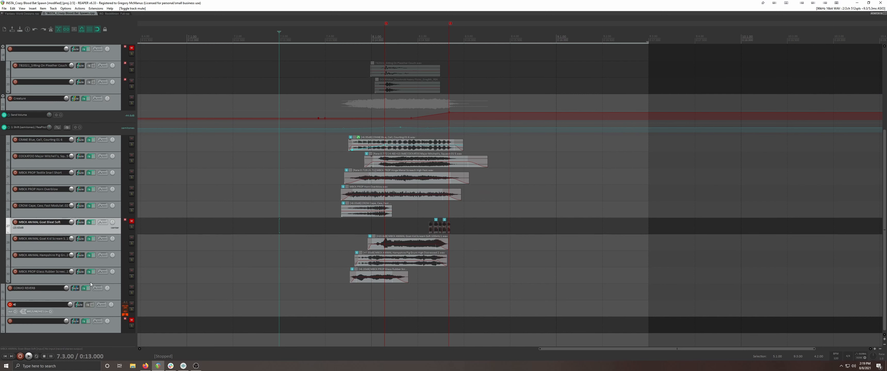
pyautogui.click(131, 287)
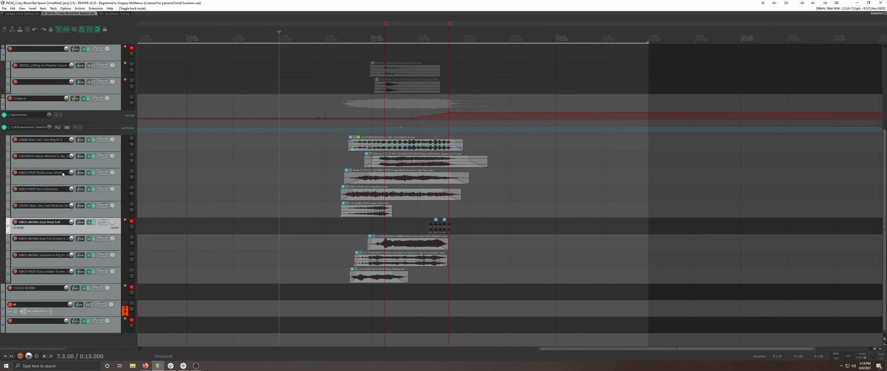
pyautogui.click(9, 127)
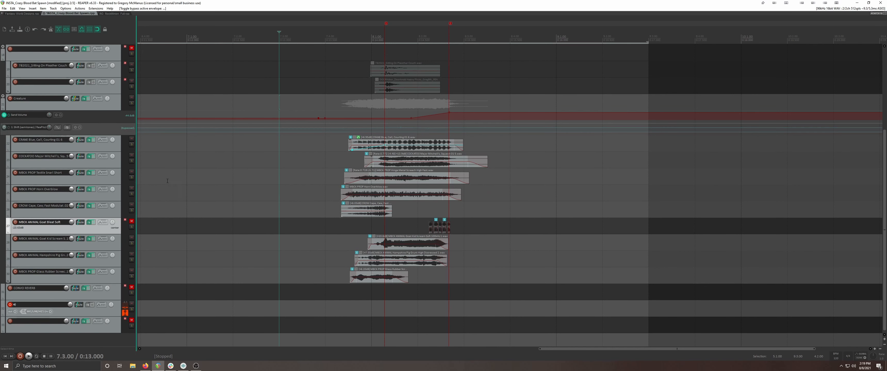
# Play back the creature layers together from 7.3.00 and stop the playback
pyautogui.click(280, 184)
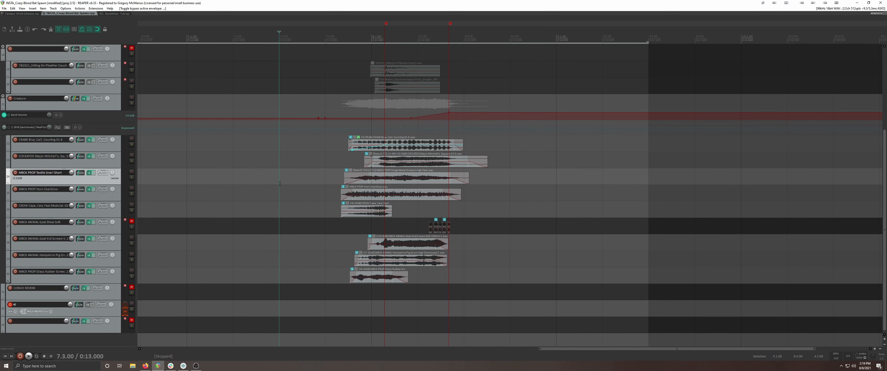
pyautogui.press('space')
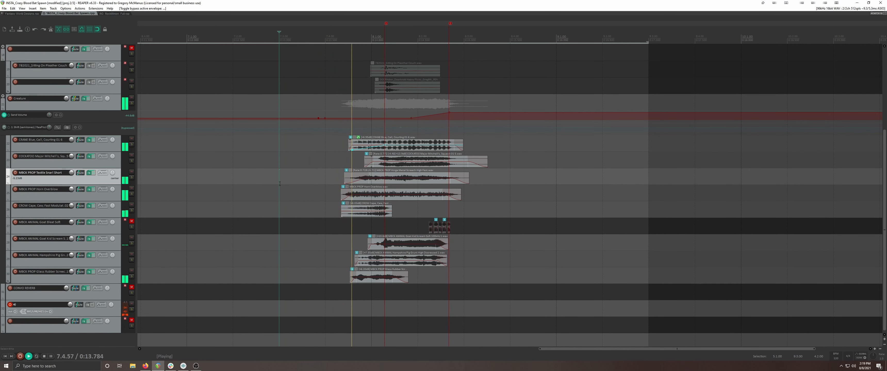
pyautogui.press('space')
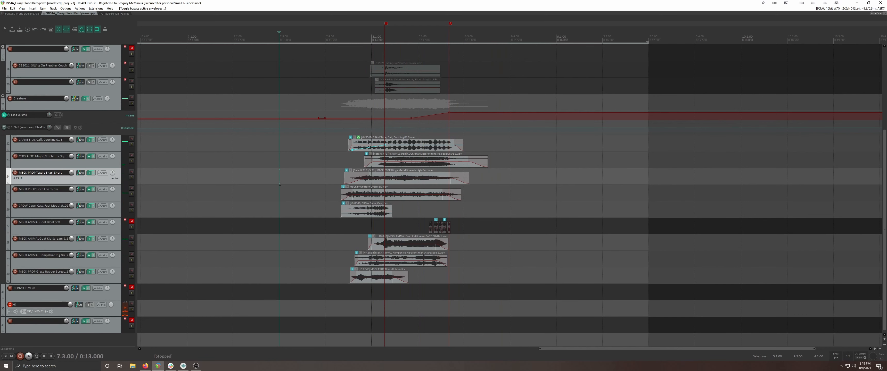
# Audition the Goat Bleat Soft track unmuted and soloed from 8.2.00, and restore its unsoloed, muted state
pyautogui.scroll(3, 63, 168)
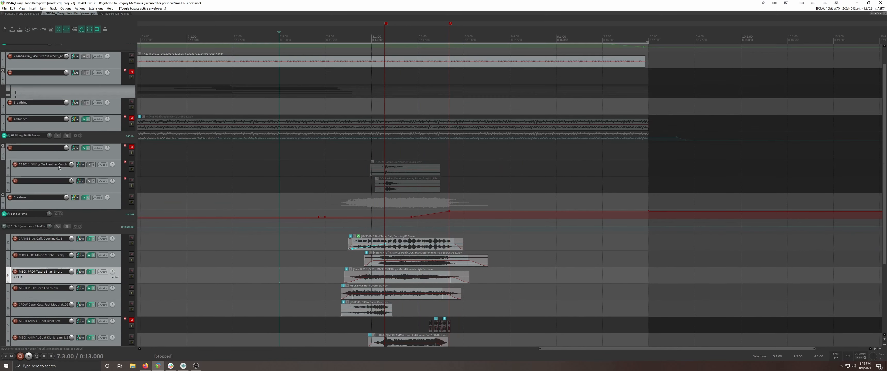
pyautogui.scroll(-1, 62, 168)
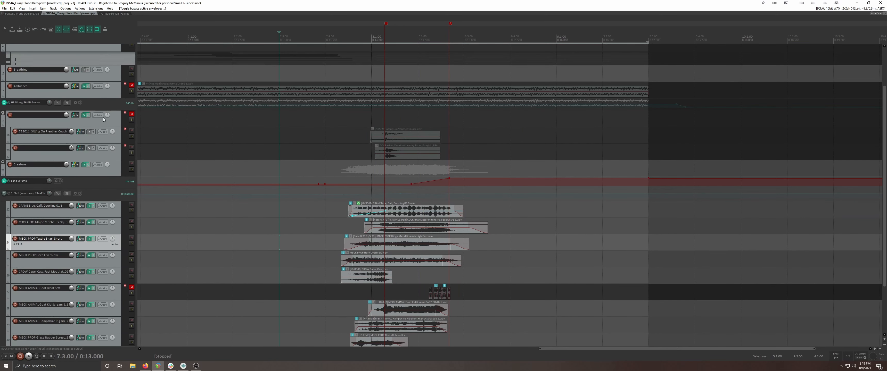
pyautogui.scroll(-2, 99, 139)
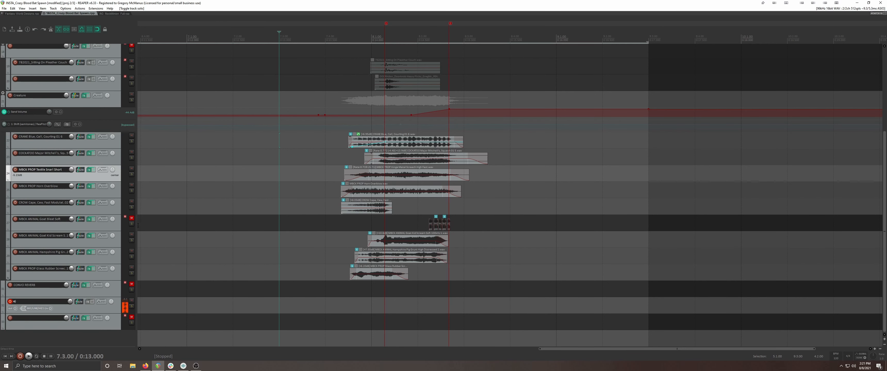
pyautogui.click(131, 220)
pyautogui.click(131, 224)
pyautogui.click(415, 224)
pyautogui.press('space')
pyautogui.press('space')
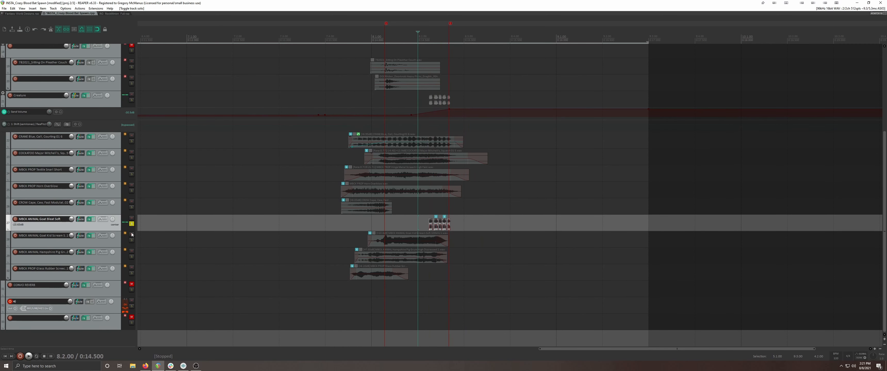
pyautogui.click(132, 224)
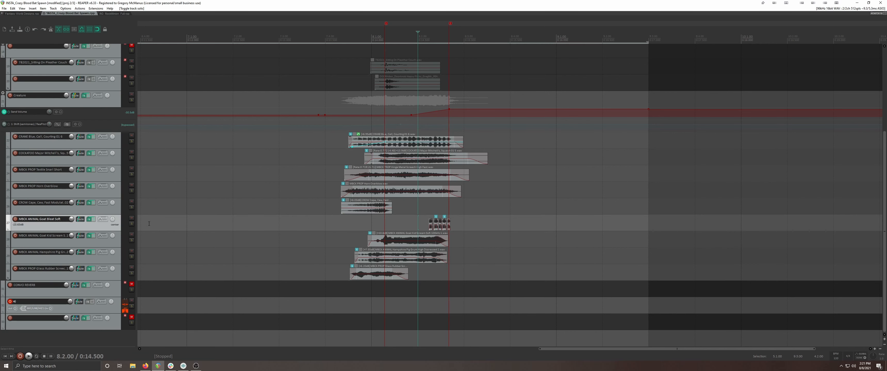
pyautogui.click(131, 219)
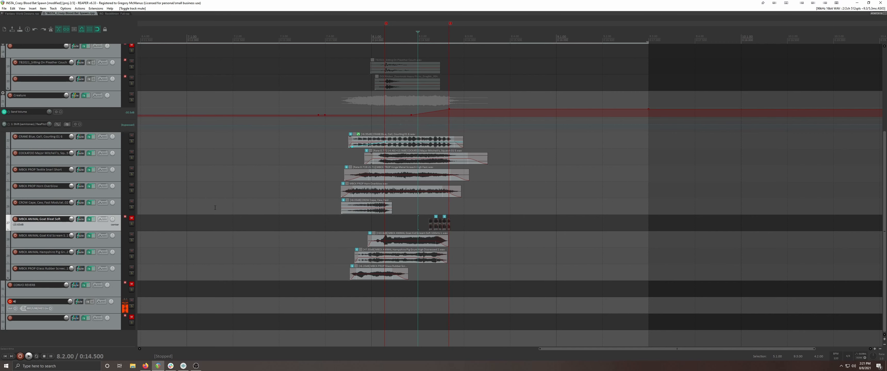
# Listen to the CRANE Blue, Call, Courting track in solo from 7.4.00 and unsolo it
pyautogui.click(326, 144)
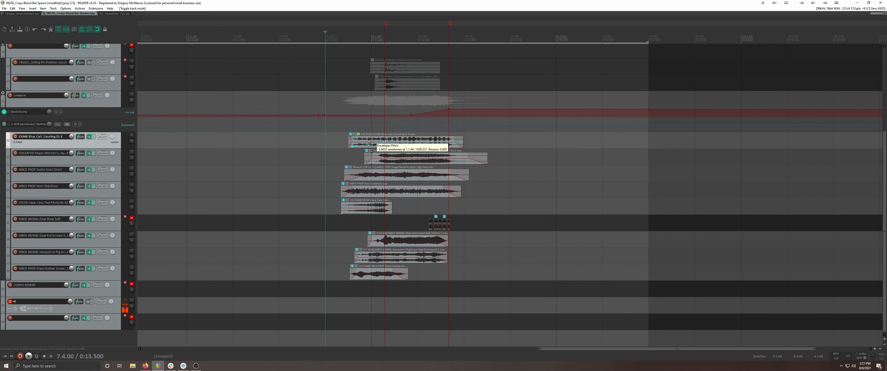
pyautogui.click(132, 142)
pyautogui.press('space')
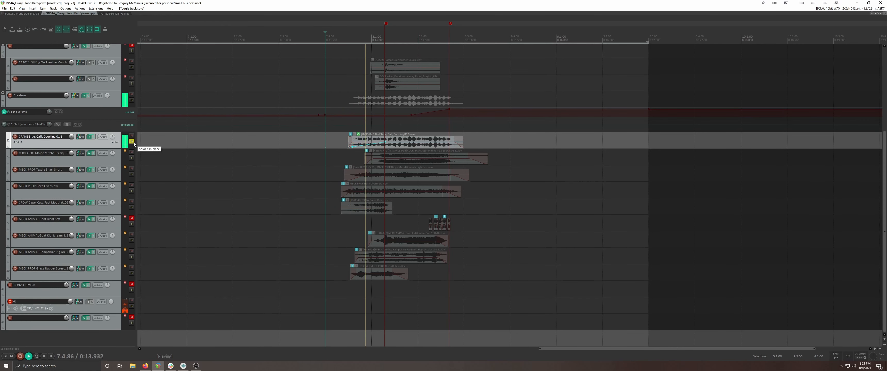
pyautogui.press('space')
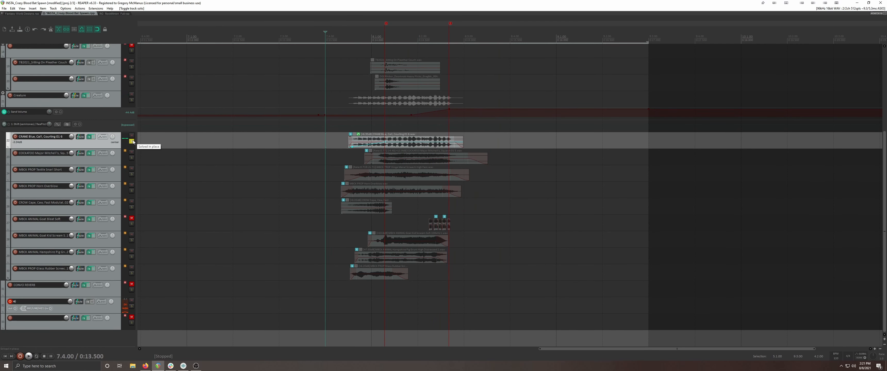
pyautogui.click(132, 142)
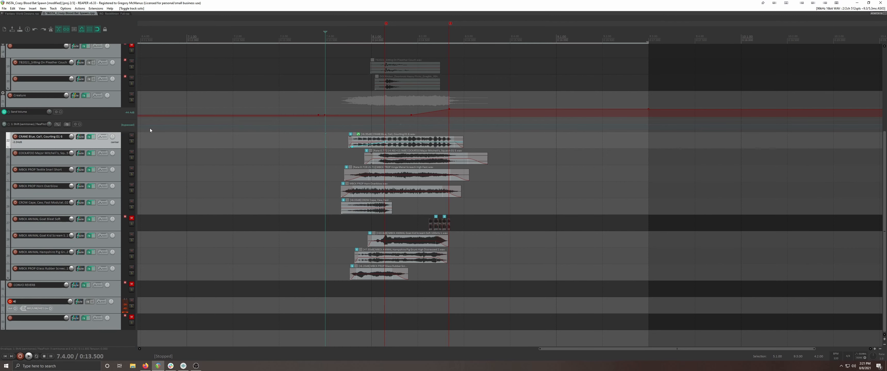
# Review the CRANE track's API-2500, F6-RTA and Scheps Parallel Particles effects, and inspect the pitch envelope on its audio item
pyautogui.click(89, 138)
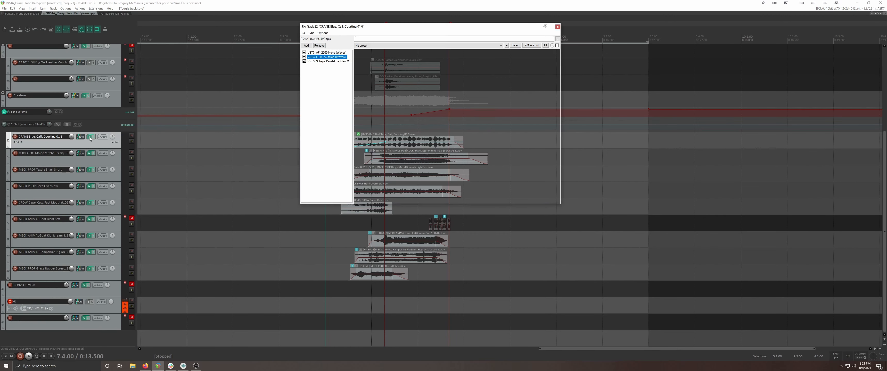
pyautogui.click(334, 53)
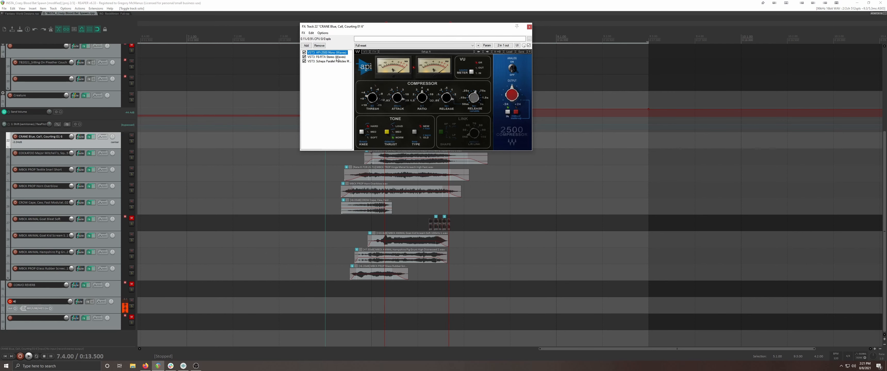
pyautogui.click(337, 57)
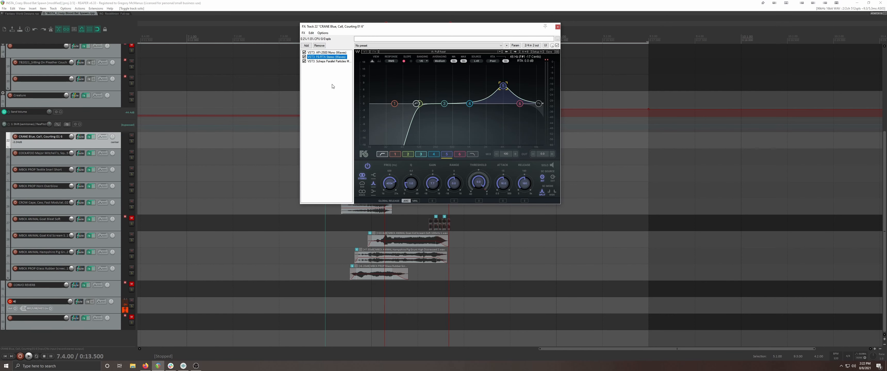
pyautogui.click(339, 62)
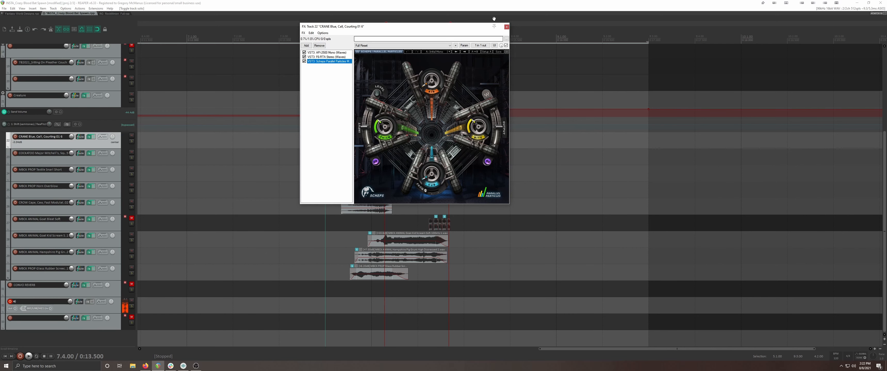
pyautogui.click(506, 27)
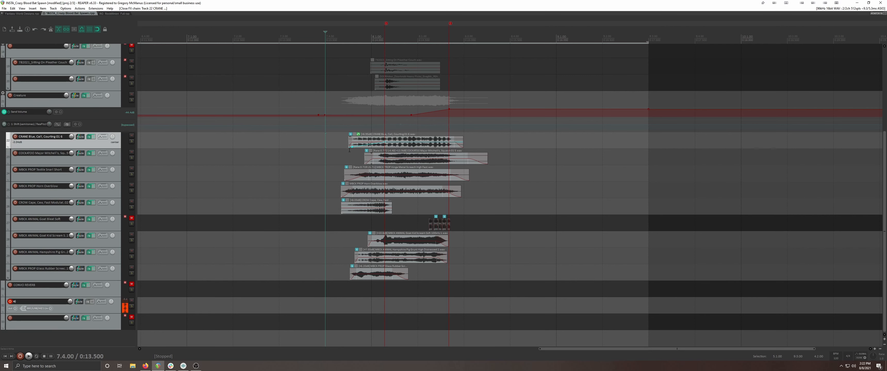
pyautogui.moveTo(352, 147)
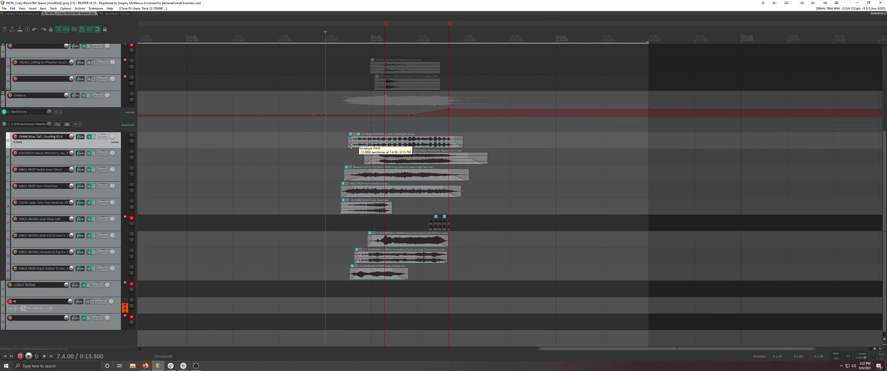
pyautogui.moveTo(386, 141)
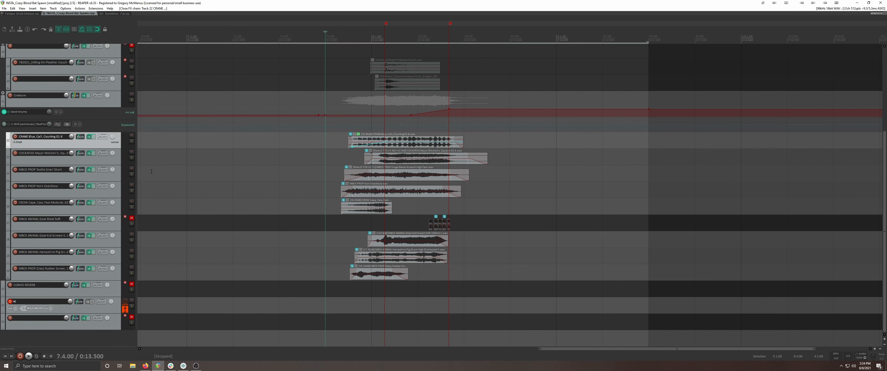
# Listen to the COCKATOO Major Mitchell's track in solo twice from 7.4.00 and unsolo it
pyautogui.click(131, 157)
pyautogui.click(132, 158)
pyautogui.press('space')
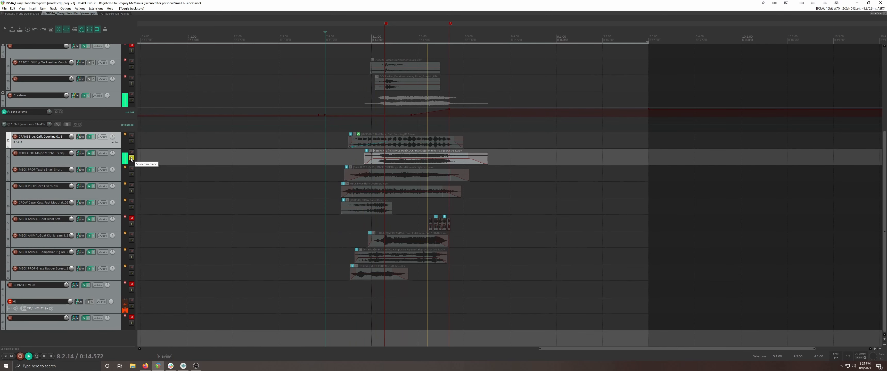
pyautogui.press('space')
pyautogui.press('space')
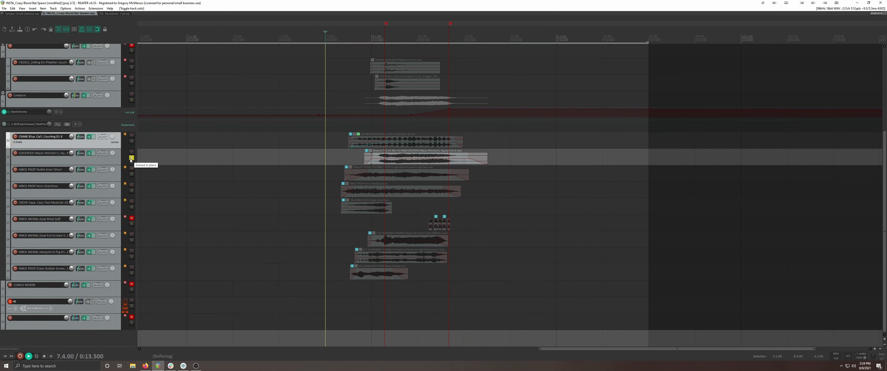
pyautogui.press('space')
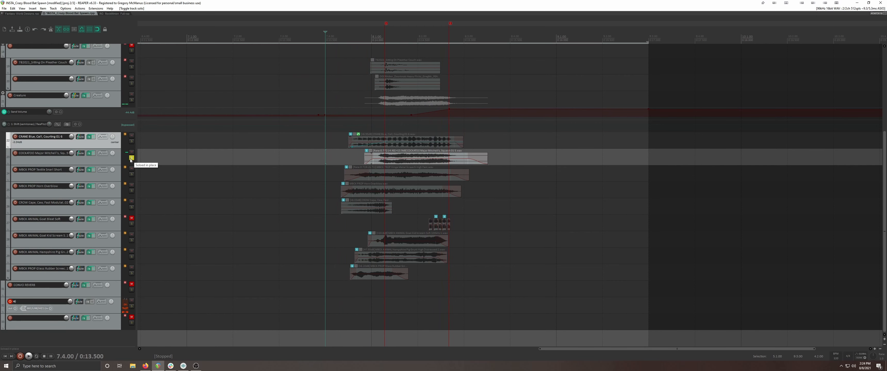
pyautogui.click(131, 159)
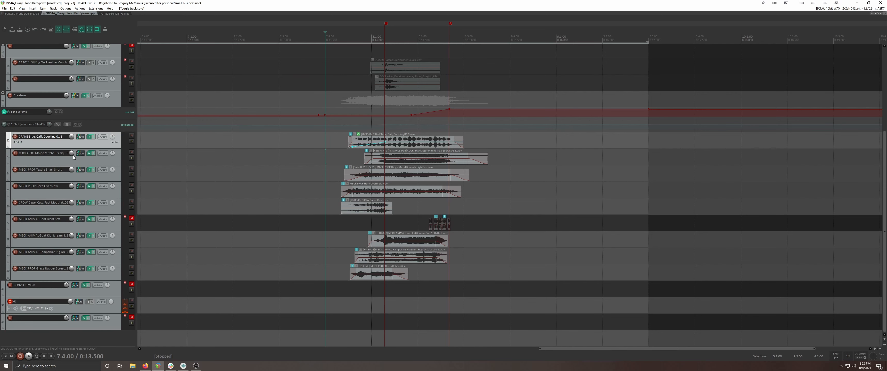
# Review the F6-RTA equalizer and ReaPitch settings in the COCKATOO track's effects chain and close it
pyautogui.click(89, 153)
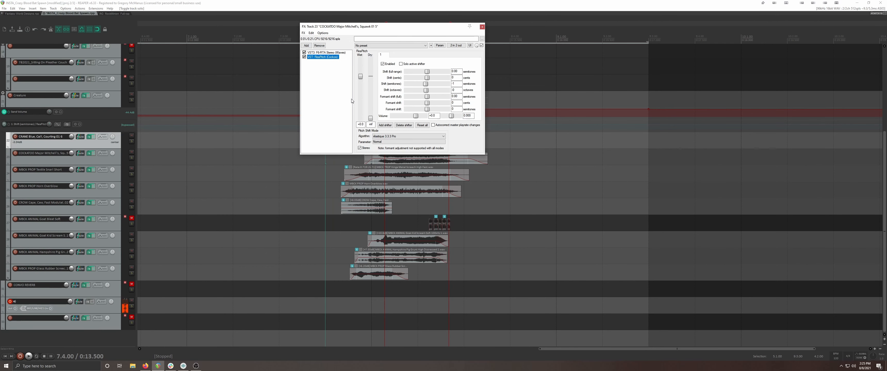
pyautogui.click(332, 53)
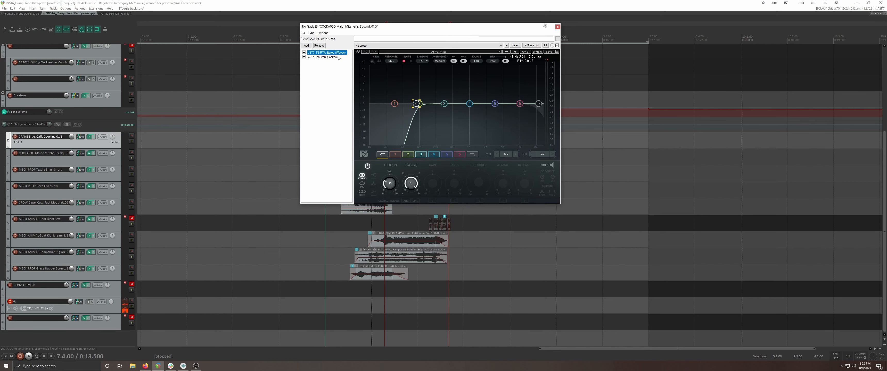
pyautogui.click(327, 57)
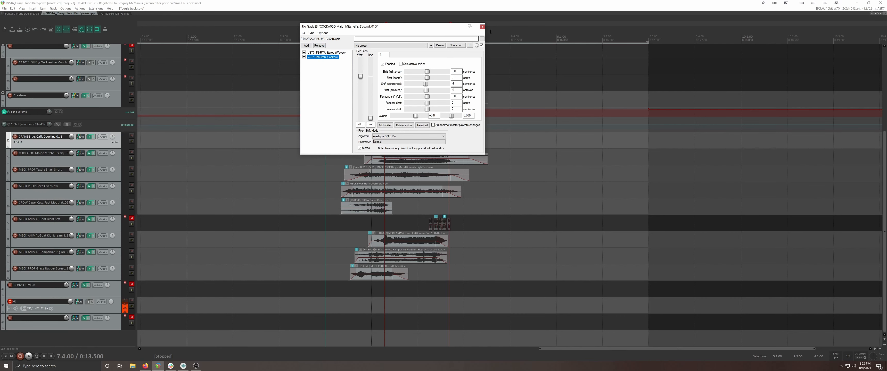
pyautogui.click(482, 27)
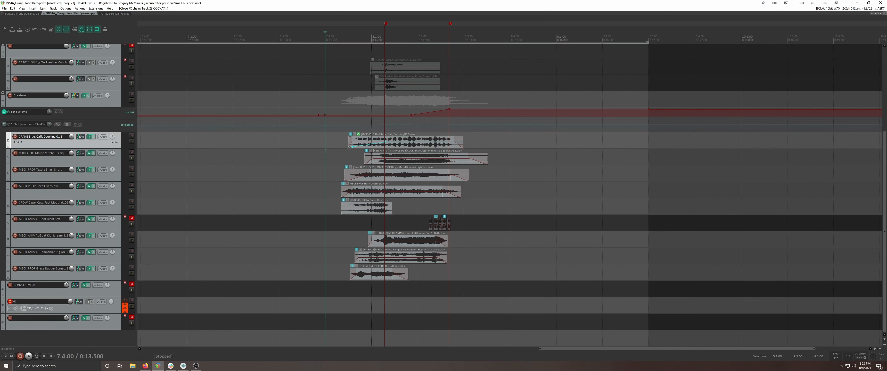
# Select the CRANE track's audio item and re-examine that track's Scheps Parallel Particles and F6-RTA effects
pyautogui.moveTo(331, 138); pyautogui.dragTo(443, 142)
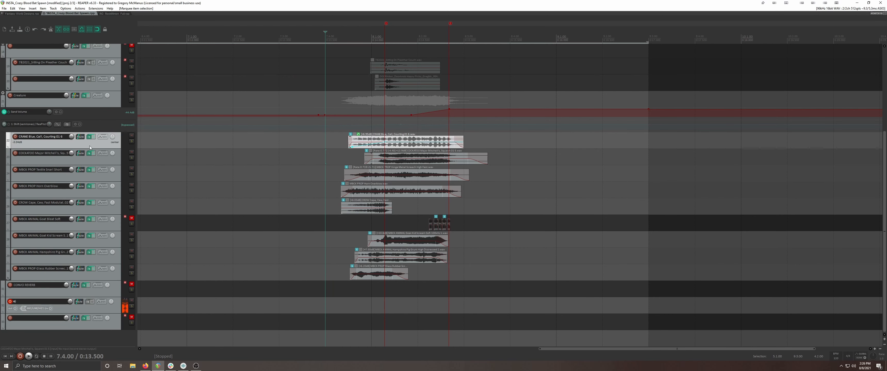
pyautogui.click(90, 136)
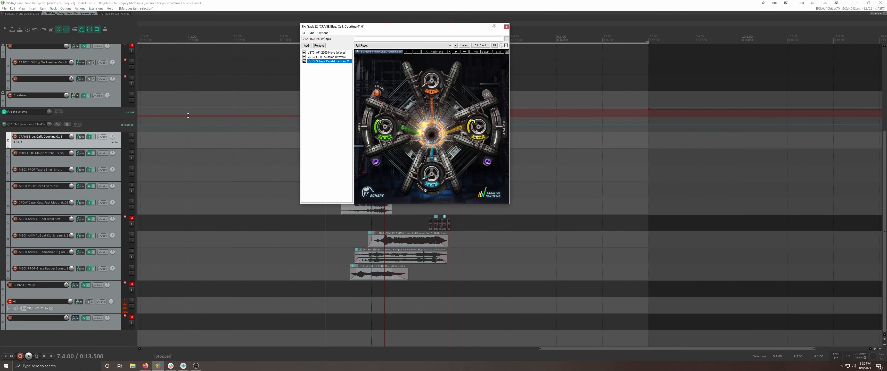
pyautogui.click(314, 57)
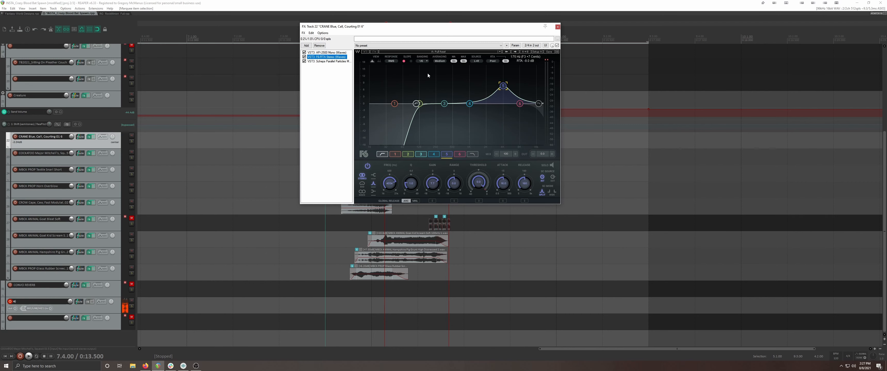
pyautogui.click(557, 26)
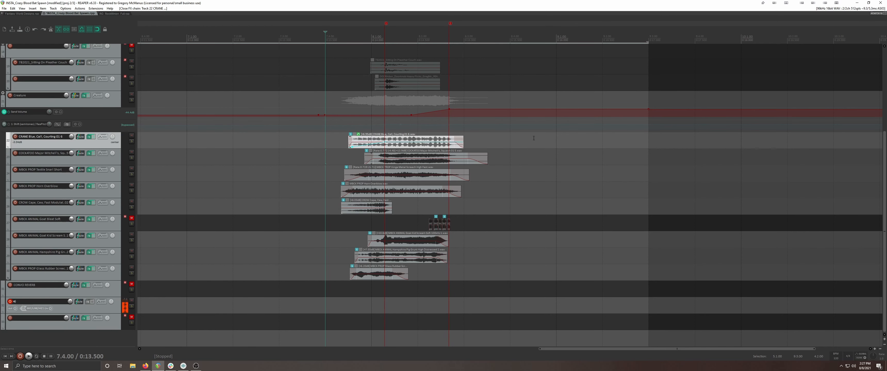
# Check the item properties of the Hinge Metal Screech High Fast audio item on the Textile Snarl Short track and close them
pyautogui.click(409, 159)
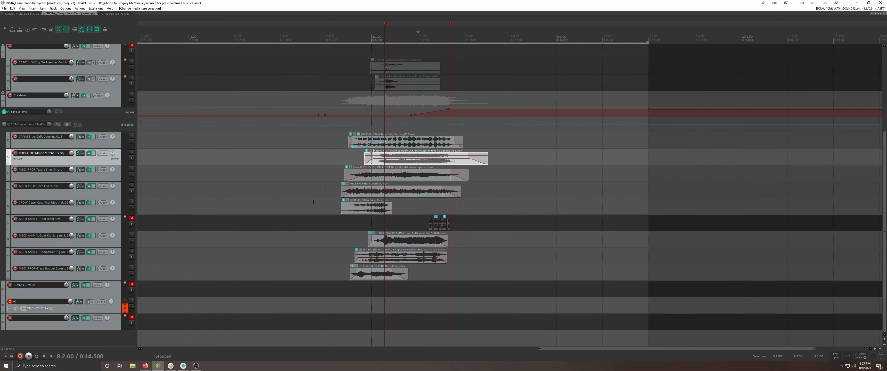
pyautogui.scroll(5, 468, 173)
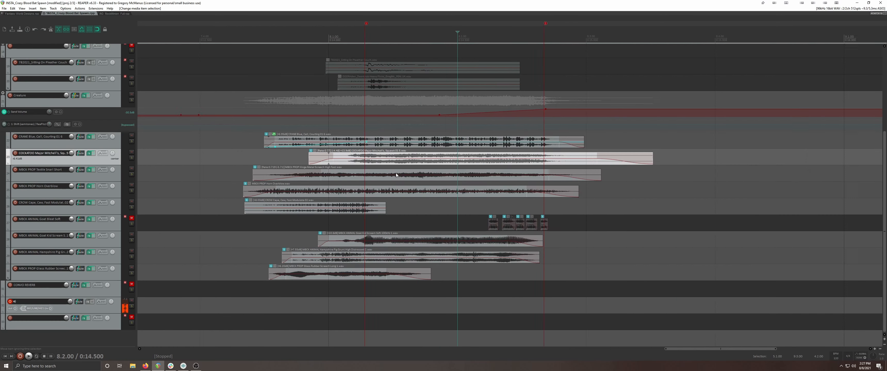
pyautogui.scroll(-3, 263, 174)
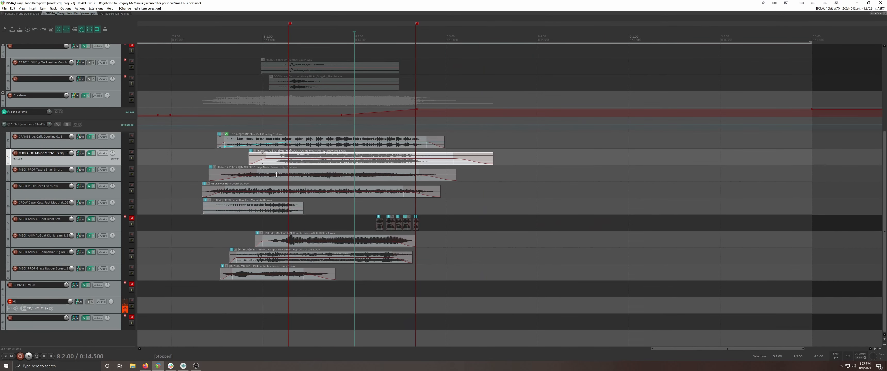
pyautogui.hscroll(-3, 333, 189)
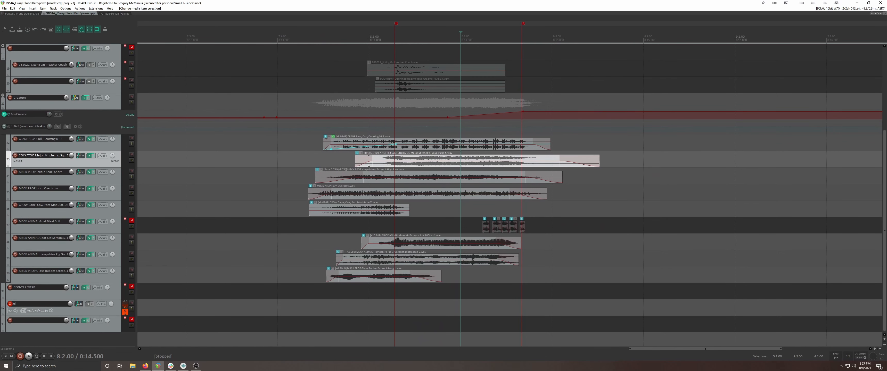
pyautogui.scroll(-2, 428, 181)
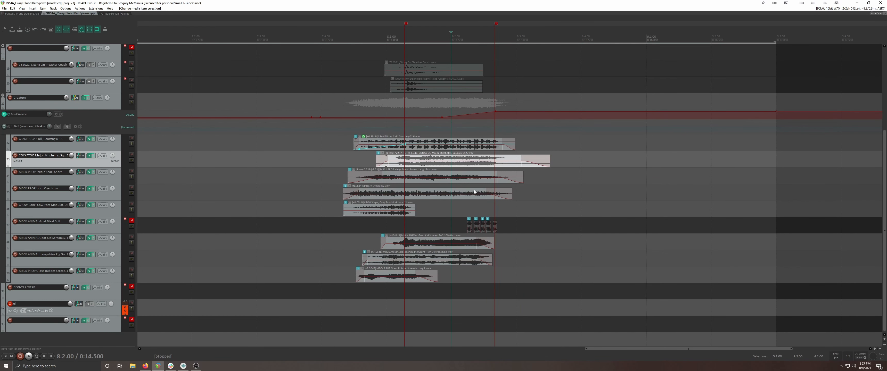
pyautogui.doubleClick(422, 177)
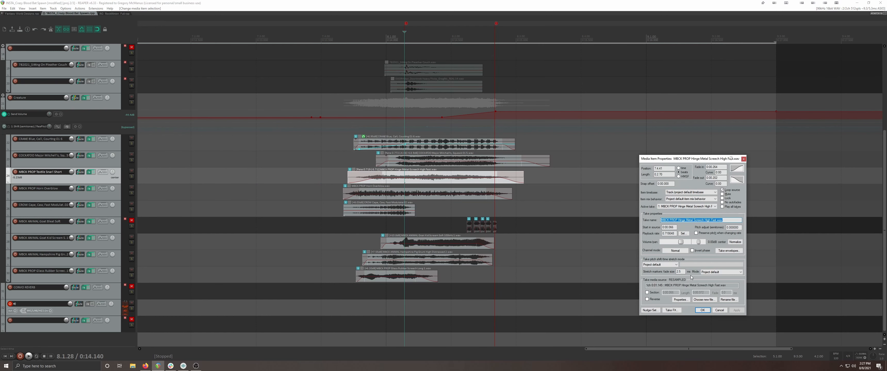
pyautogui.click(702, 311)
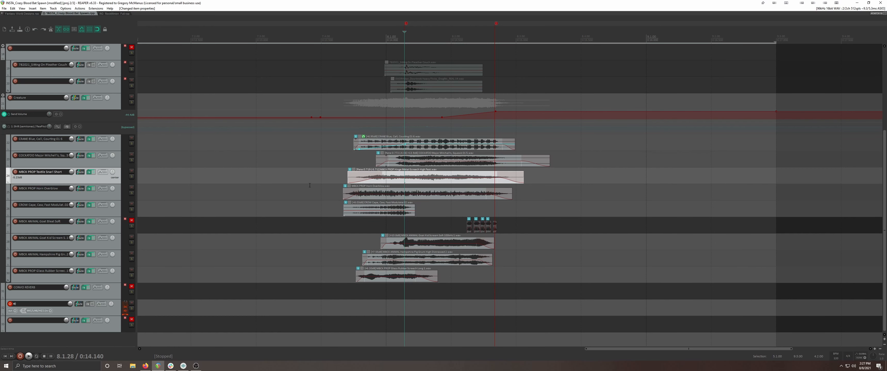
# Review the F6-RTA equalizer and ReaPitch settings in the Textile Snarl Short track's effects chain and close it
pyautogui.click(89, 174)
pyautogui.moveTo(333, 172); pyautogui.dragTo(274, 119)
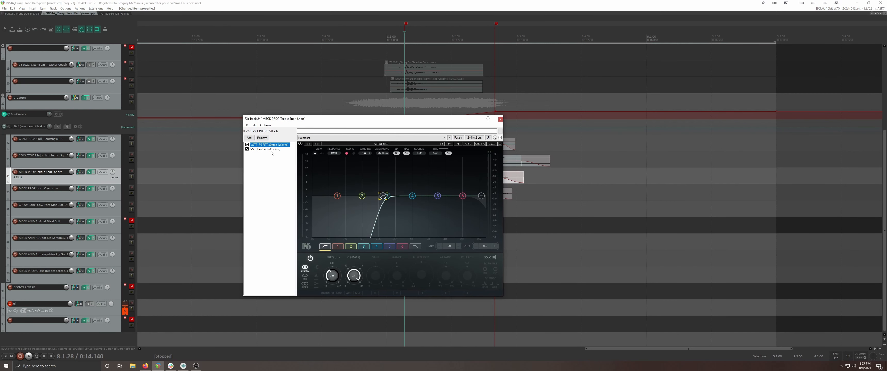
pyautogui.click(271, 150)
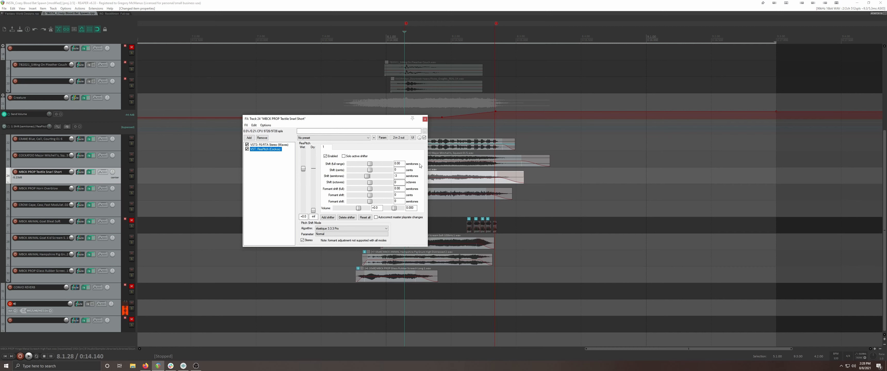
pyautogui.click(426, 119)
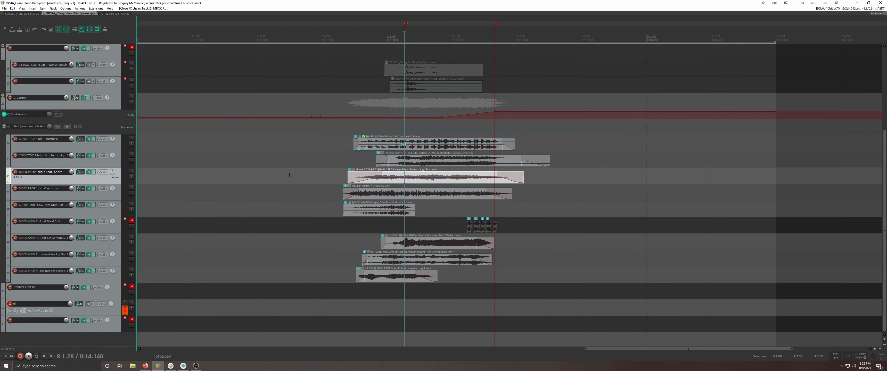
# Listen to the Textile Snarl Short track in solo twice from 7.4.00 and unsolo it
pyautogui.click(322, 182)
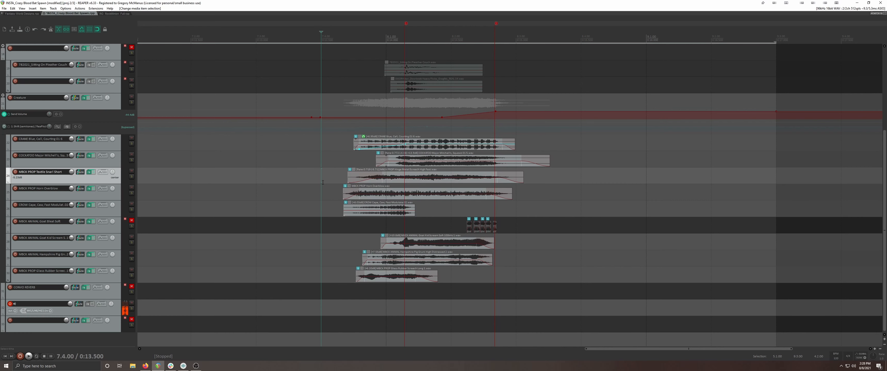
pyautogui.click(131, 177)
pyautogui.press('space')
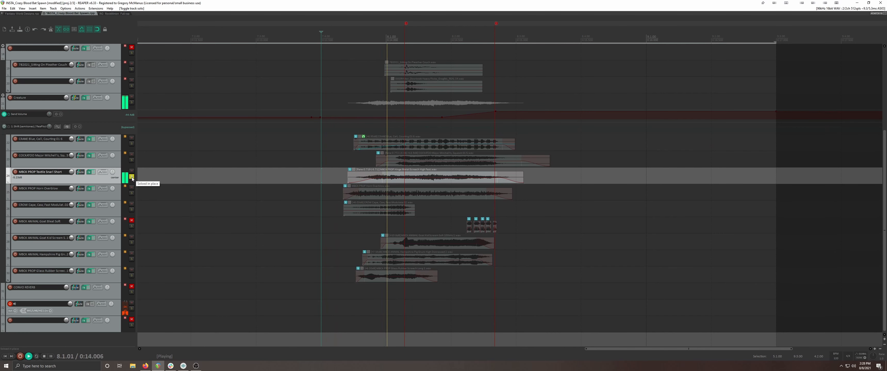
pyautogui.press('space')
pyautogui.press('space')
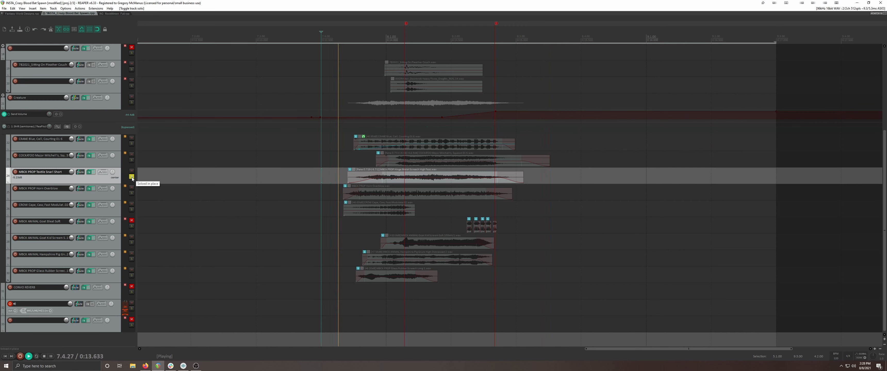
pyautogui.press('space')
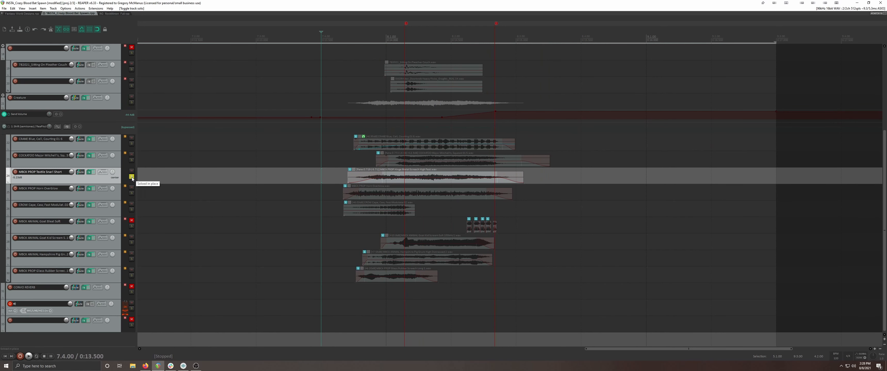
pyautogui.click(131, 177)
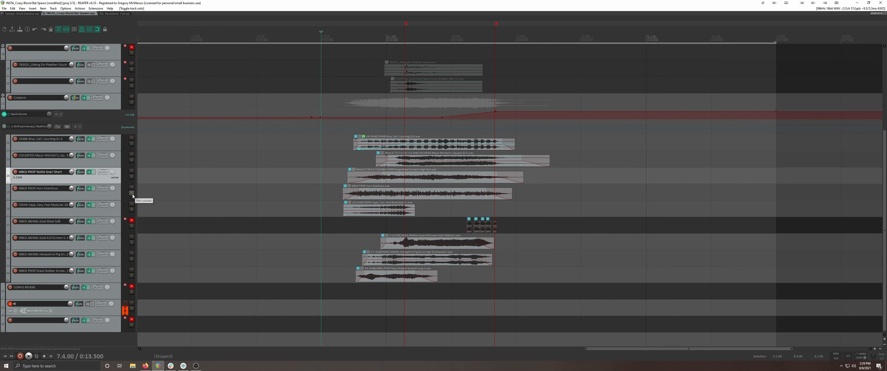
# Select the Horn Overblow track, listen to it in solo twice from 7.4.00 and unsolo it
pyautogui.click(321, 196)
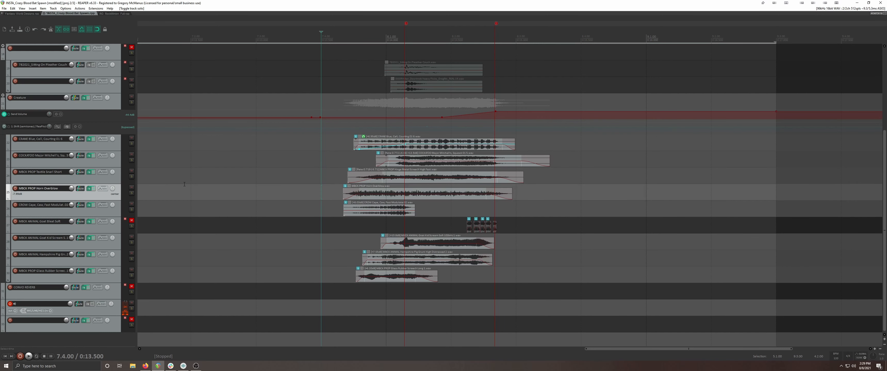
pyautogui.click(132, 194)
pyautogui.press('space')
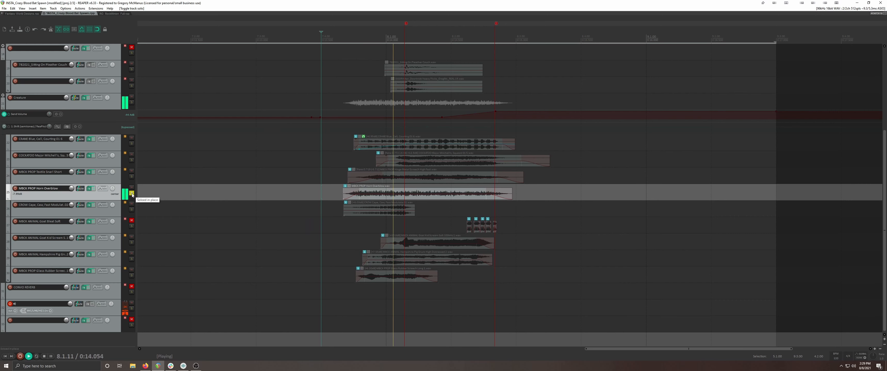
pyautogui.press('space')
pyautogui.press('space')
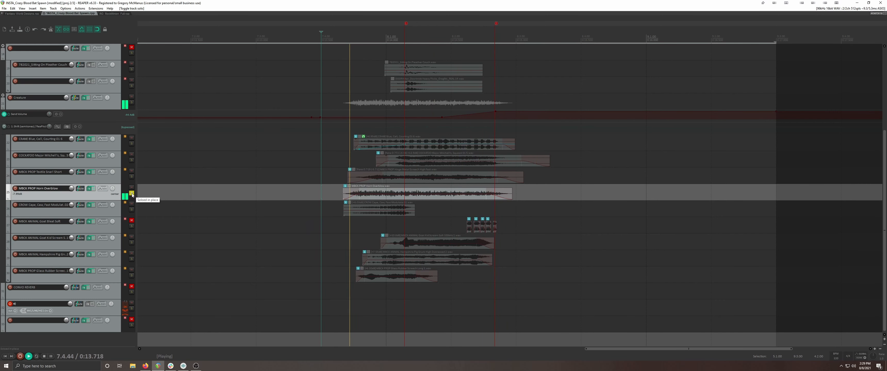
pyautogui.press('space')
pyautogui.click(132, 194)
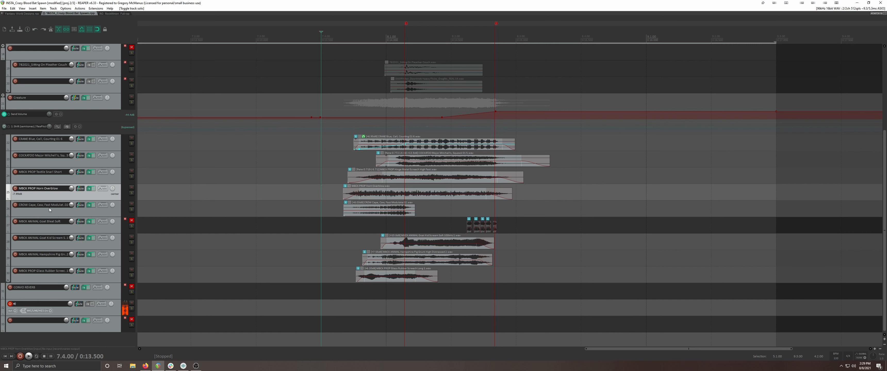
# Review the F6-RTA equalizer and ReaPitch settings in the Horn Overblow track's effects chain and close it
pyautogui.click(88, 191)
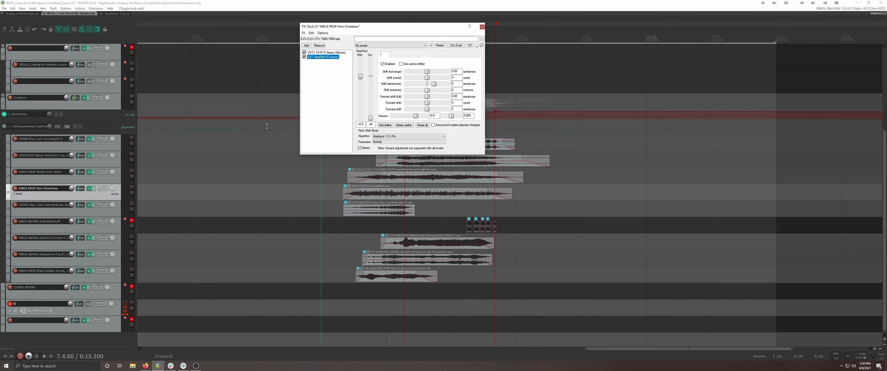
pyautogui.click(337, 53)
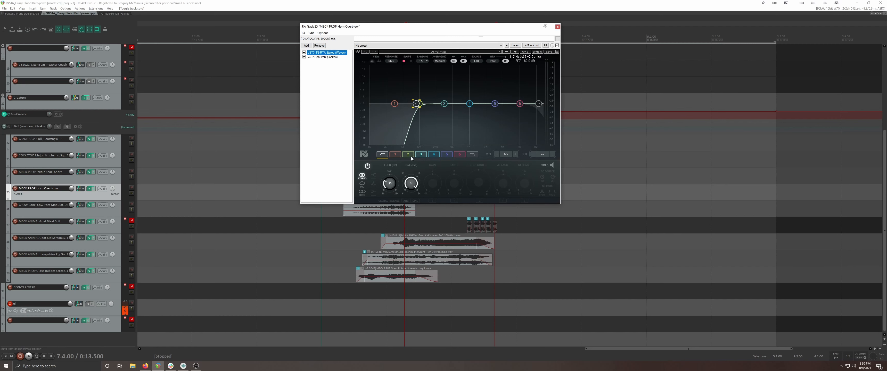
pyautogui.click(327, 57)
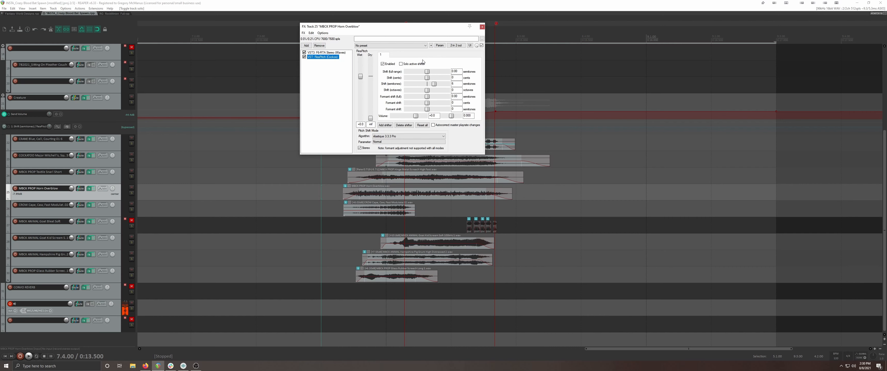
pyautogui.click(482, 26)
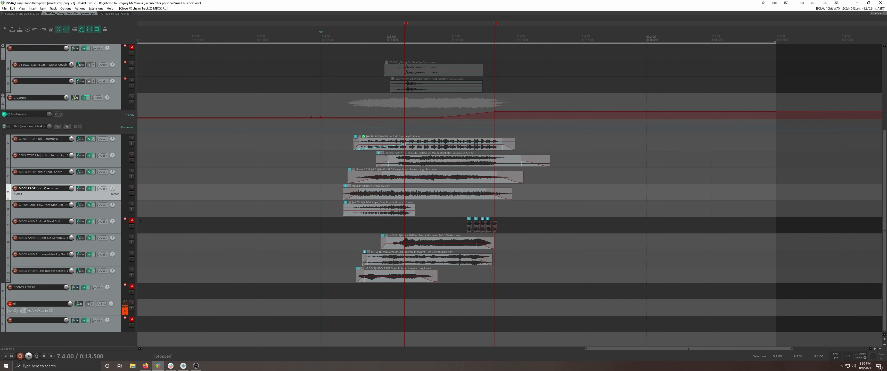
# Listen to the CROW Cape track in solo and unsolo it
pyautogui.click(131, 210)
pyautogui.click(132, 213)
pyautogui.click(131, 211)
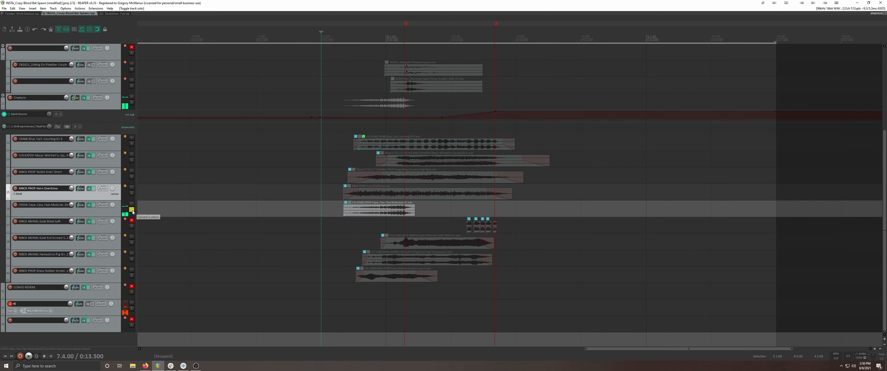
pyautogui.click(132, 211)
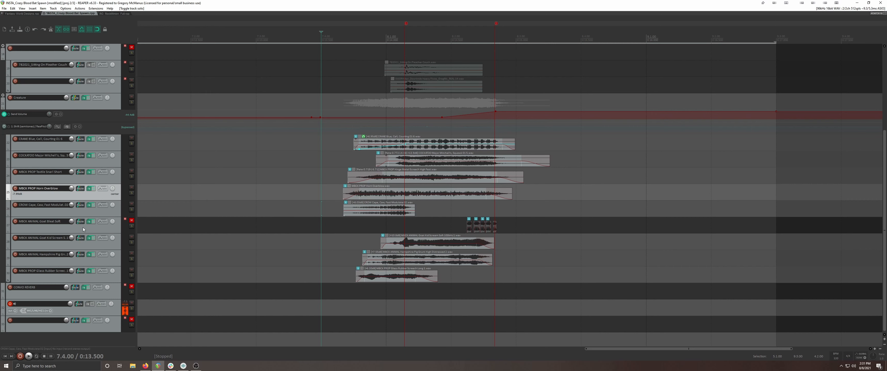
# Select the CROW Cape track, review its F6-RTA equalizer and ReaPitch settings, and close the effects chain
pyautogui.click(108, 214)
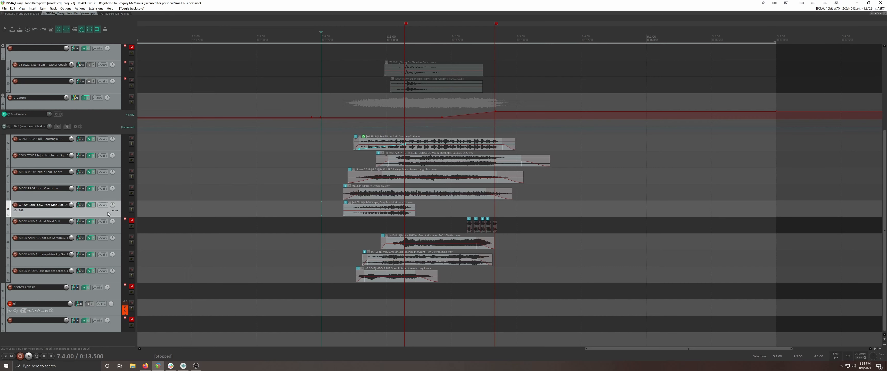
pyautogui.click(89, 205)
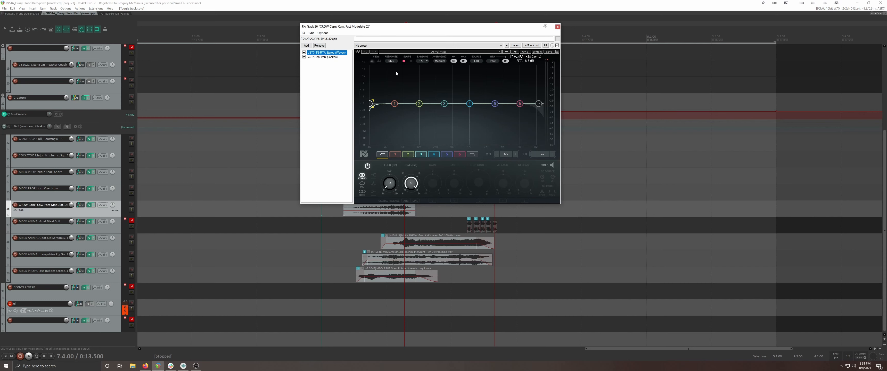
pyautogui.click(322, 56)
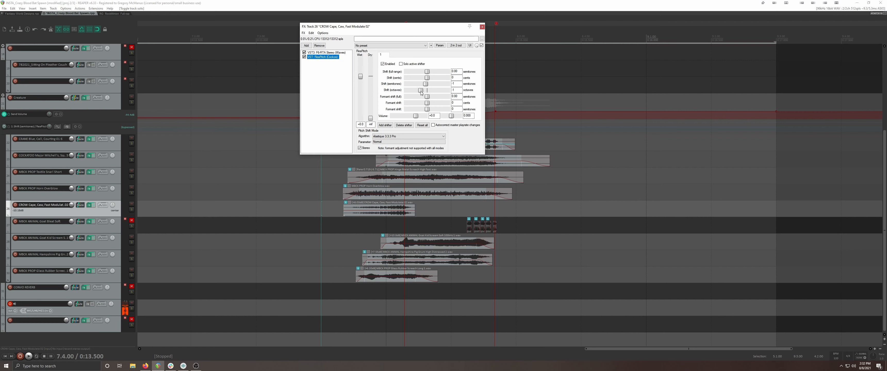
pyautogui.click(482, 27)
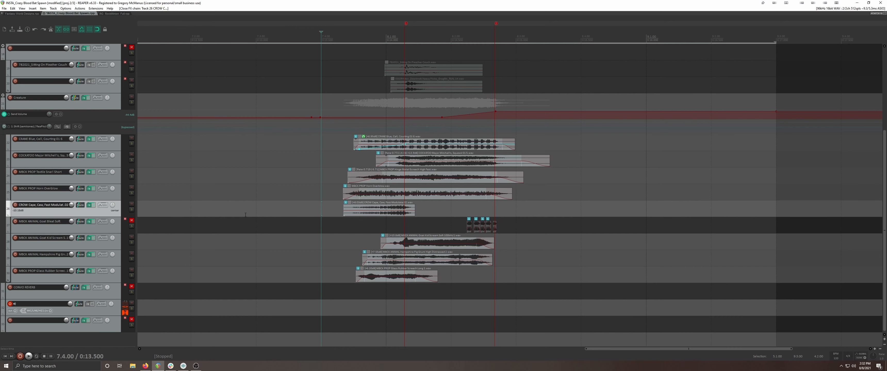
# Listen to the CROW Cape track in solo again from 7.4.00 with its effects active, and unsolo it
pyautogui.click(132, 211)
pyautogui.press('space')
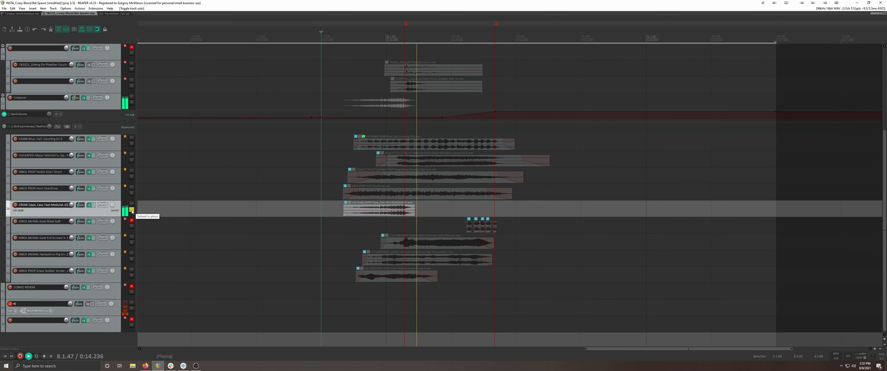
pyautogui.press('space')
pyautogui.click(131, 211)
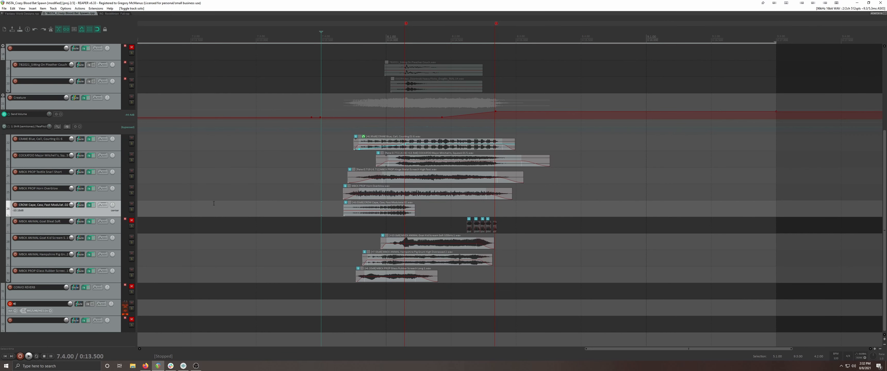
# Bypass the CROW Cape track's effects, listen to it in solo twice without them, then unsolo it and re-enable the effects
pyautogui.click(94, 206)
pyautogui.click(131, 210)
pyautogui.press('space')
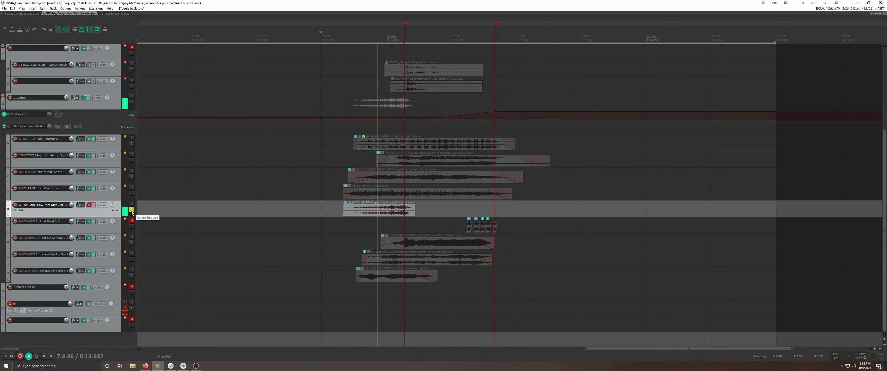
pyautogui.press('space')
pyautogui.press('space')
pyautogui.press('space')
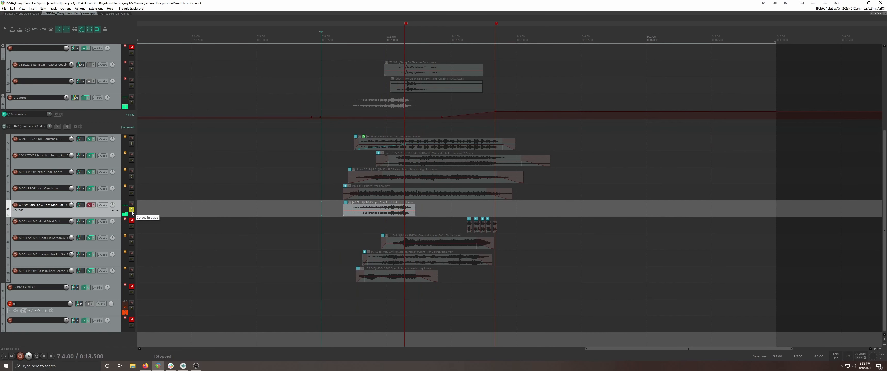
pyautogui.click(131, 210)
pyautogui.click(93, 206)
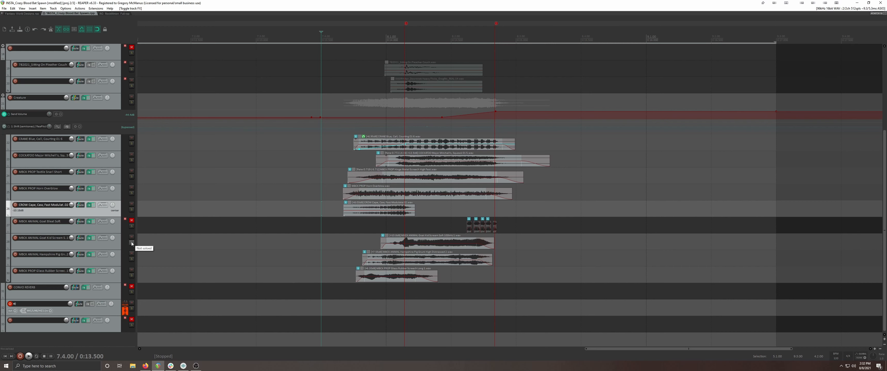
# Select the Goat Bleat Soft track, then listen to the Goat Kid Scream track in solo from 7.4.00 and unsolo it
pyautogui.click(104, 230)
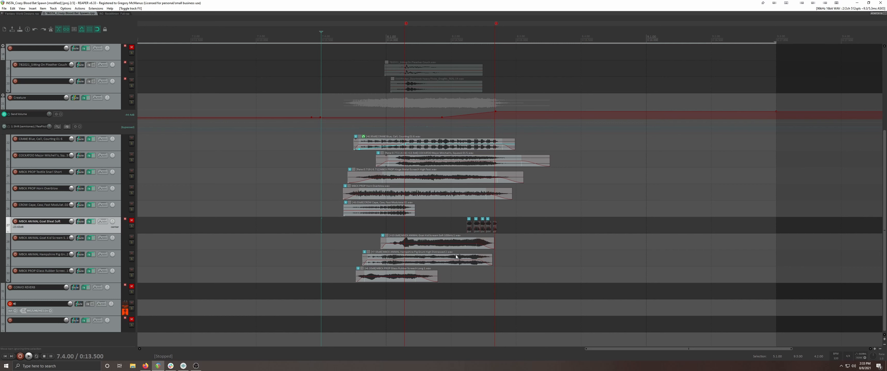
pyautogui.click(131, 243)
pyautogui.press('space')
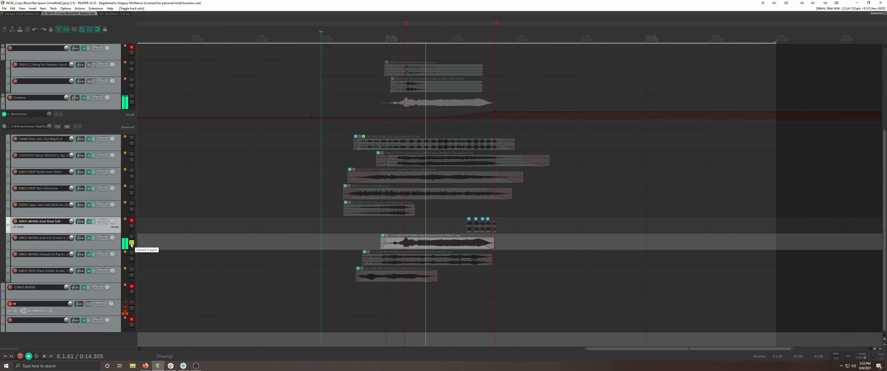
pyautogui.press('space')
pyautogui.click(131, 243)
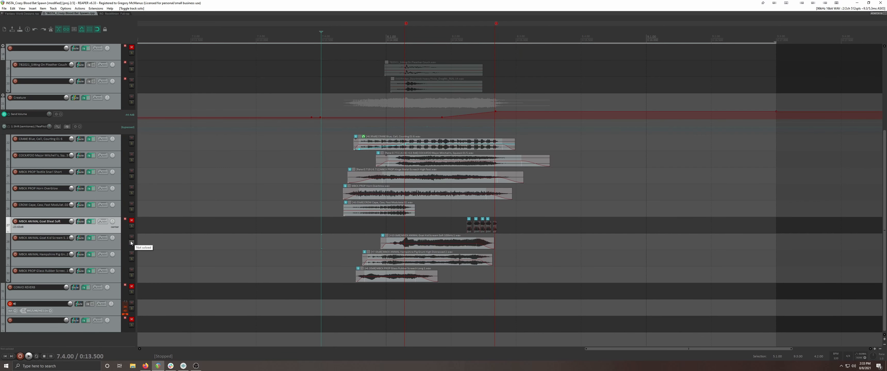
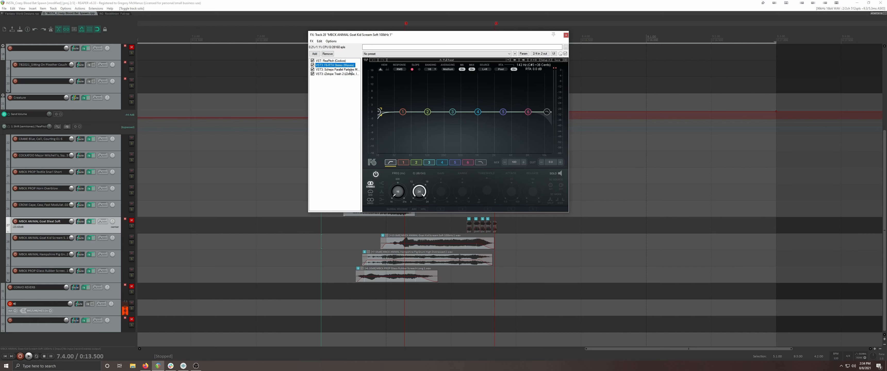
# Review the Goat Kid Scream track's Scheps Parallel Particles and Trash 2 effects, and listen to the track in solo with them active
pyautogui.click(351, 70)
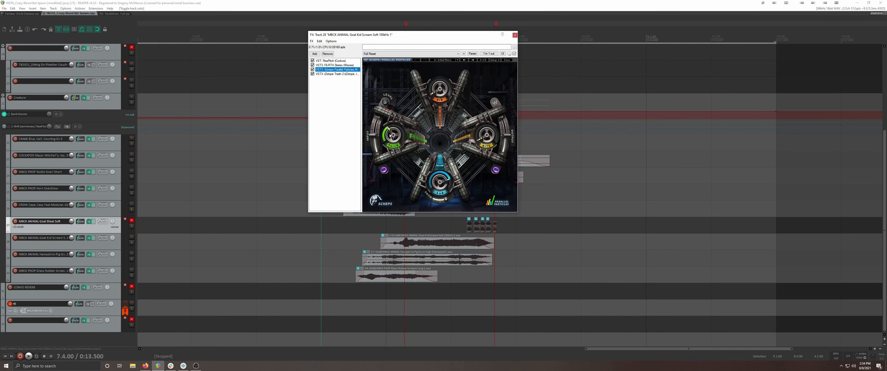
pyautogui.click(349, 74)
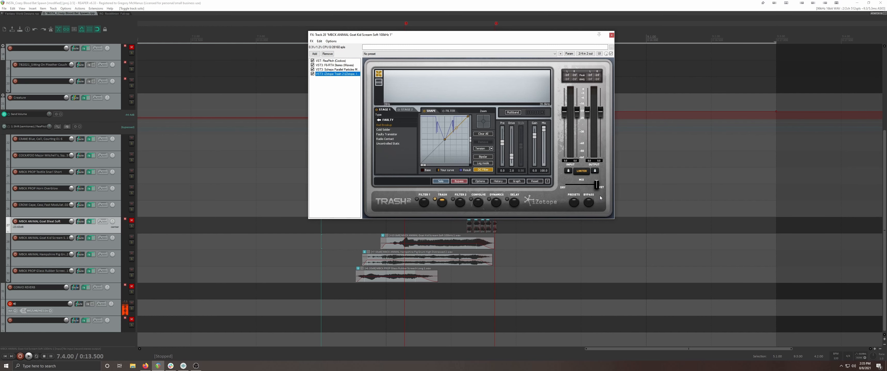
pyautogui.click(131, 242)
pyautogui.press('space')
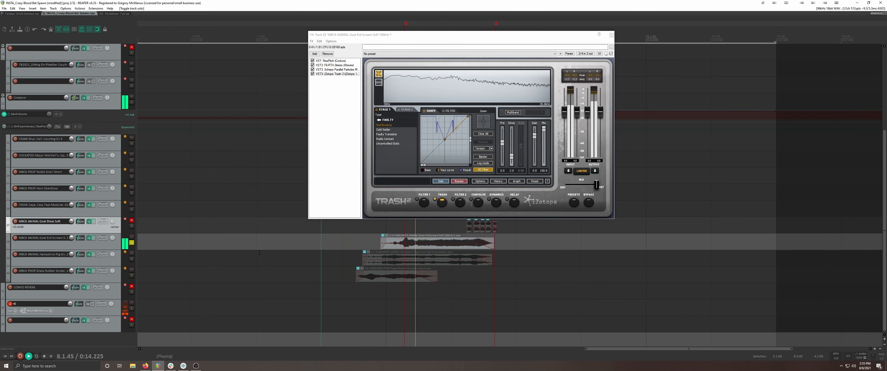
pyautogui.press('space')
pyautogui.click(132, 242)
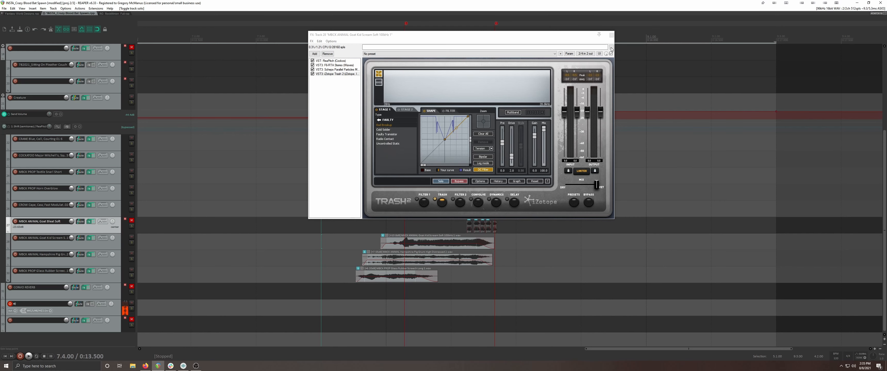
pyautogui.click(611, 35)
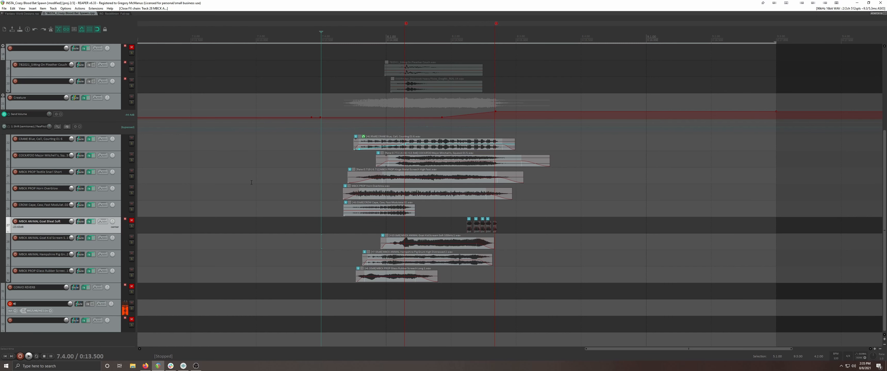
# Listen to the Hampshire Pig Grunt track in solo twice from 7.4.00 and unsolo it
pyautogui.click(131, 259)
pyautogui.click(131, 260)
pyautogui.click(131, 260)
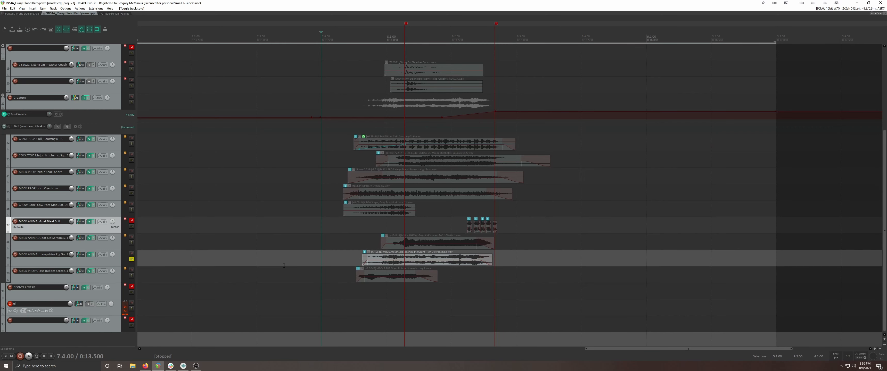
pyautogui.click(323, 260)
pyautogui.press('space')
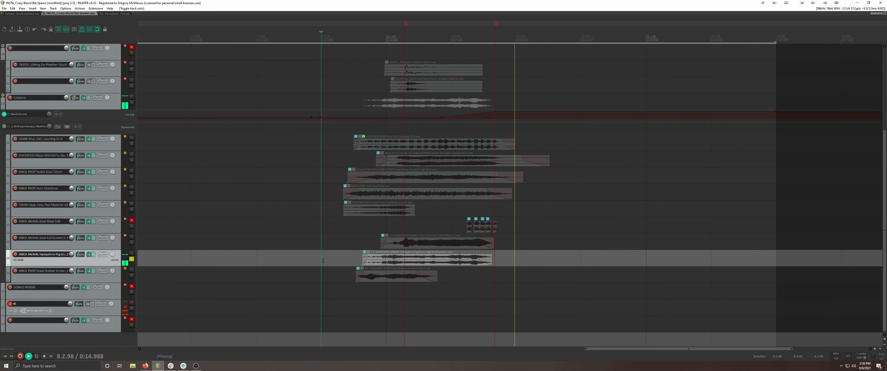
pyautogui.press('space')
pyautogui.press('space')
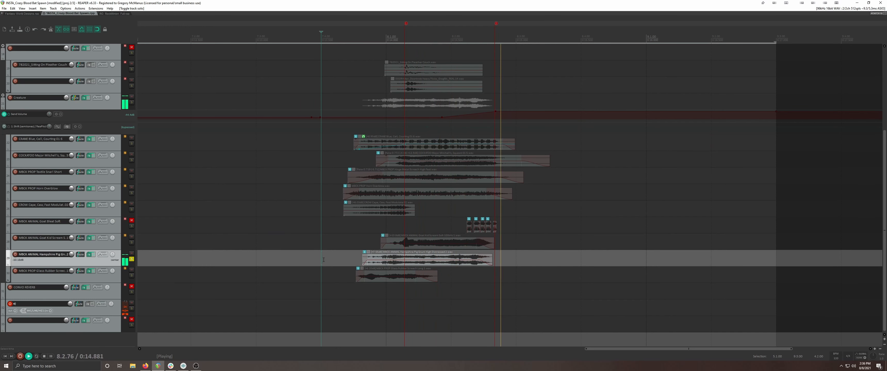
pyautogui.press('space')
pyautogui.click(132, 259)
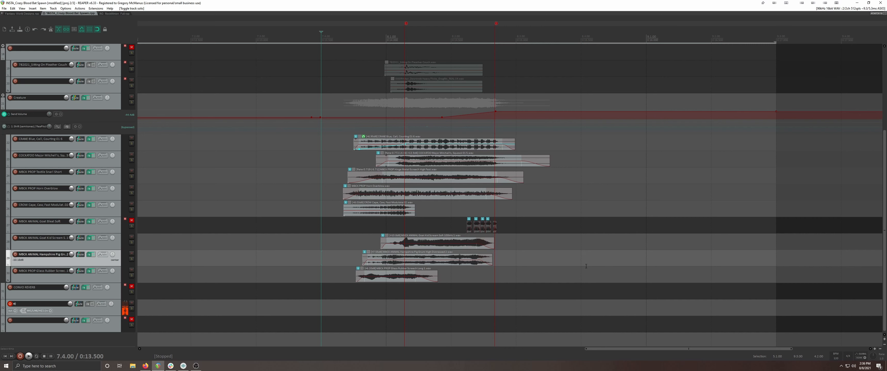
# Review the Hampshire Pig Grunt track's F6-RTA equalizer and ReaPitch settings, and close the effects chain
pyautogui.click(89, 255)
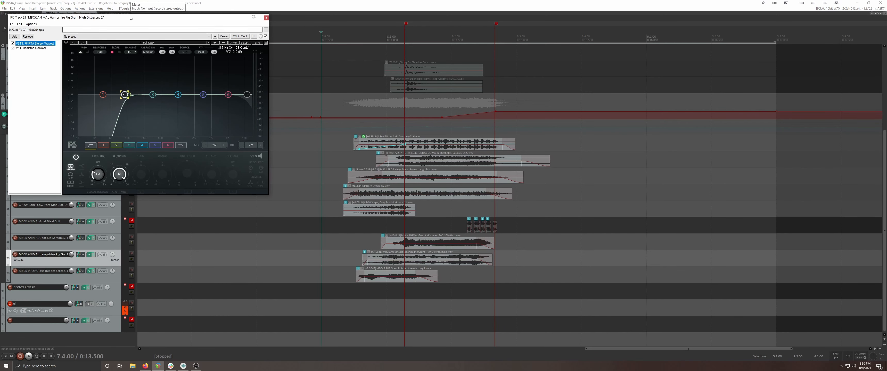
pyautogui.moveTo(132, 17); pyautogui.dragTo(411, 68)
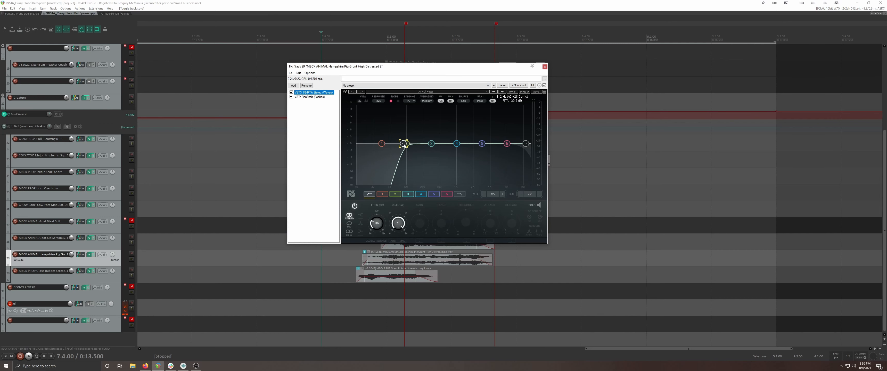
pyautogui.click(310, 97)
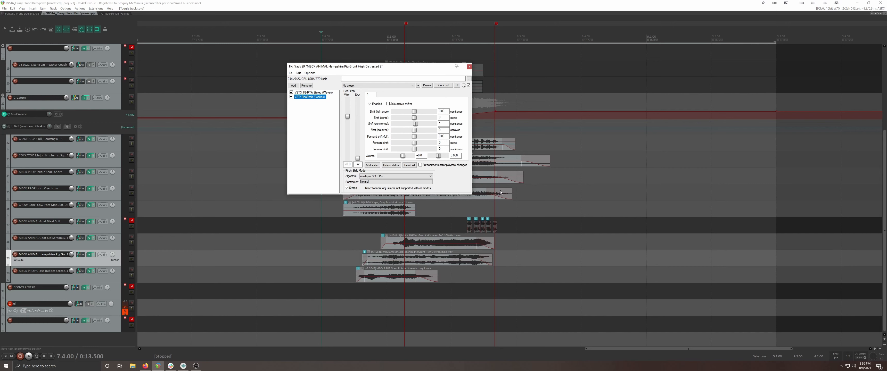
pyautogui.click(469, 67)
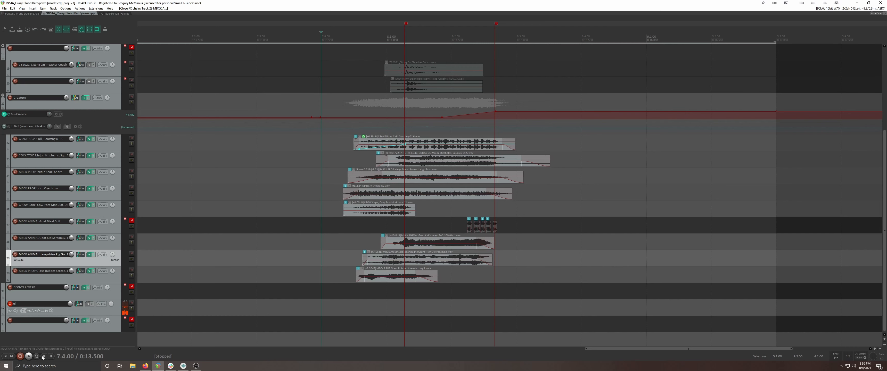
# Review the Glass Rubber Screech track's F6-RTA equalizer and ReaPitch settings, and close the effects chain
pyautogui.click(132, 275)
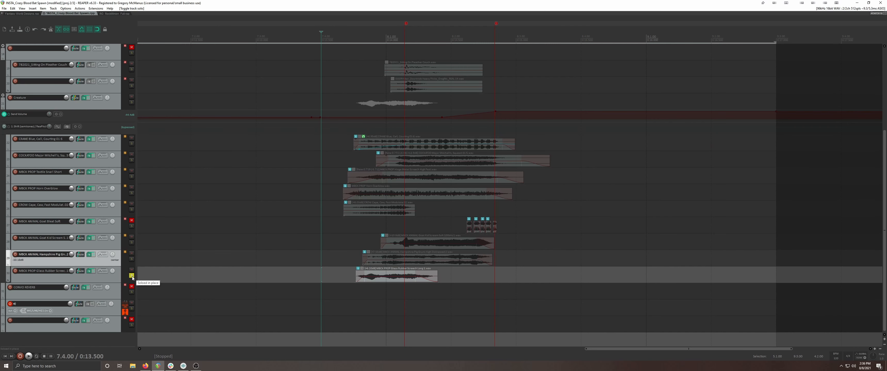
pyautogui.click(132, 275)
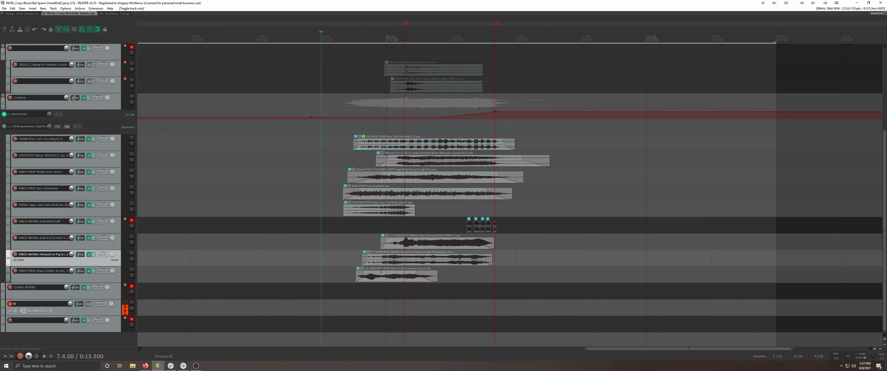
pyautogui.click(89, 271)
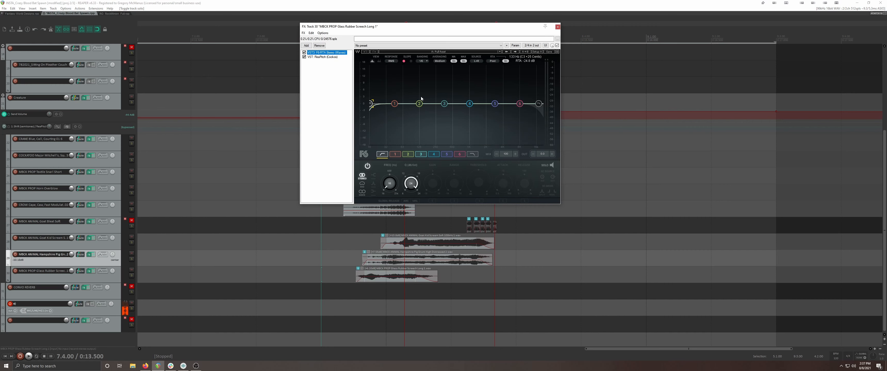
pyautogui.click(328, 57)
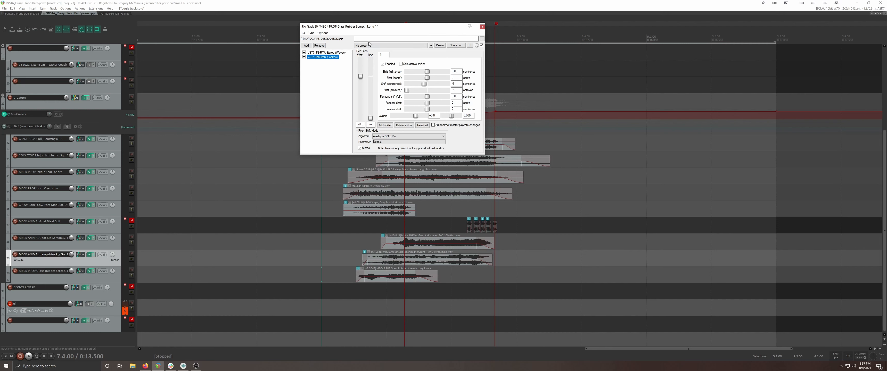
pyautogui.click(482, 26)
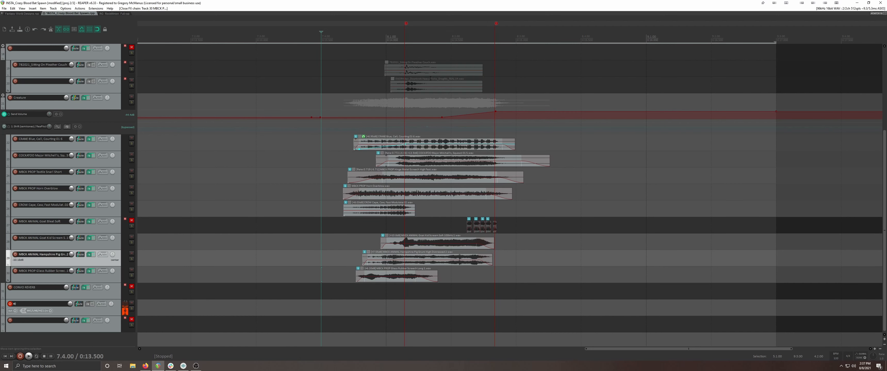
# Listen to the Glass Rubber Screech track in solo twice from 7.4.00 with its effects active, and unsolo it
pyautogui.click(132, 275)
pyautogui.press('space')
pyautogui.press('space')
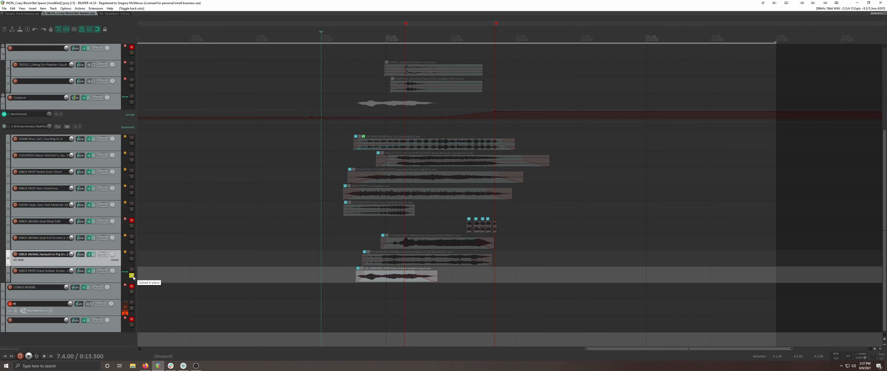
pyautogui.press('space')
pyautogui.press('space')
pyautogui.click(131, 276)
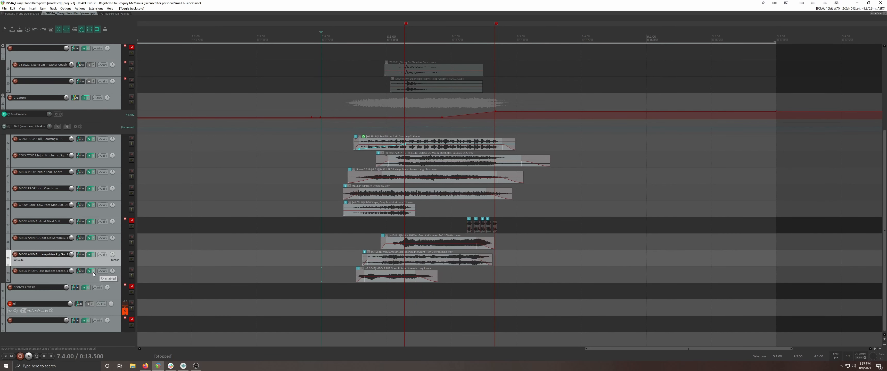
# Compare the Glass Rubber Screech track in solo with its effects bypassed and re-enabled, and unsolo it
pyautogui.click(93, 273)
pyautogui.click(132, 276)
pyautogui.press('space')
pyautogui.press('space')
pyautogui.press('space')
pyautogui.press('space')
pyautogui.click(95, 273)
pyautogui.press('space')
pyautogui.press('space')
pyautogui.press('space')
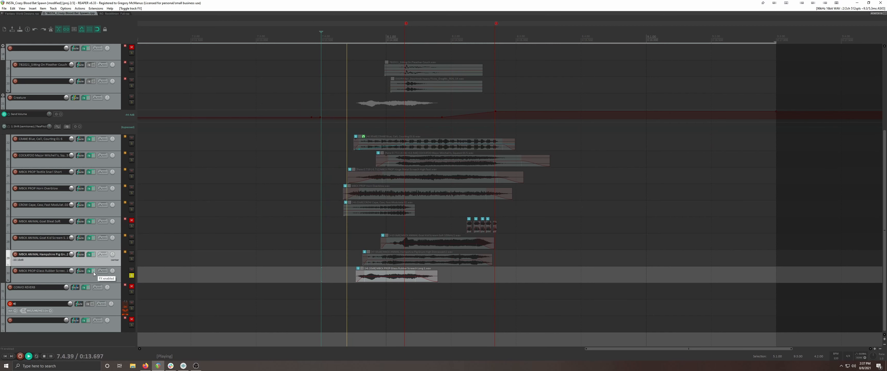
pyautogui.press('space')
pyautogui.click(131, 276)
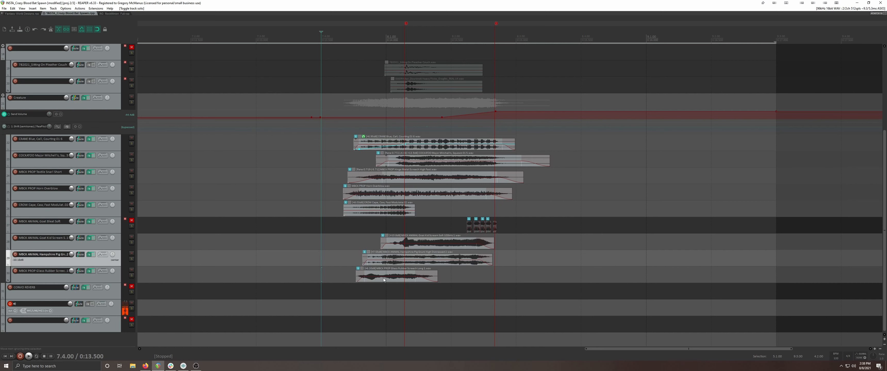
# Mute the Goat Kid Scream track, play the creature layers from 7.4.00 twice without it, and unmute it to hear the full mix
pyautogui.click(429, 244)
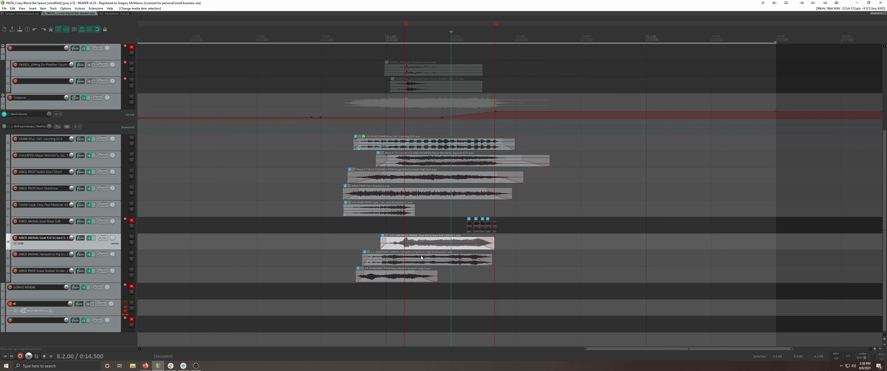
pyautogui.click(132, 237)
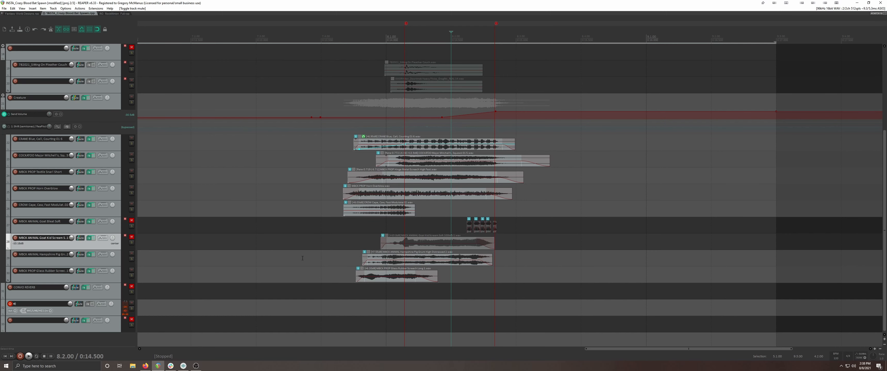
pyautogui.click(321, 240)
pyautogui.press('space')
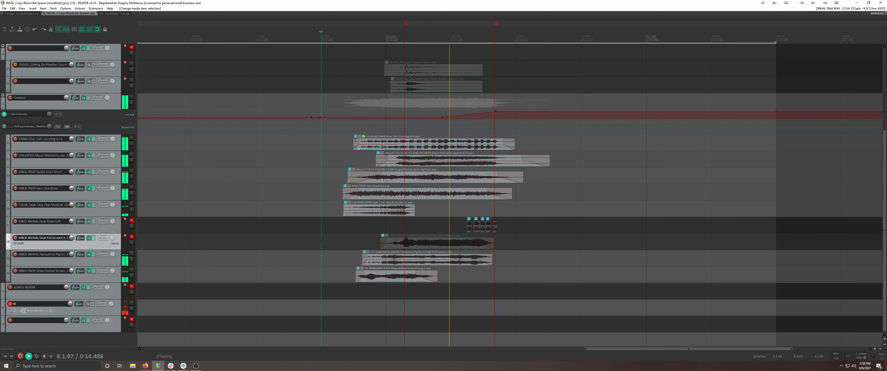
pyautogui.press('space')
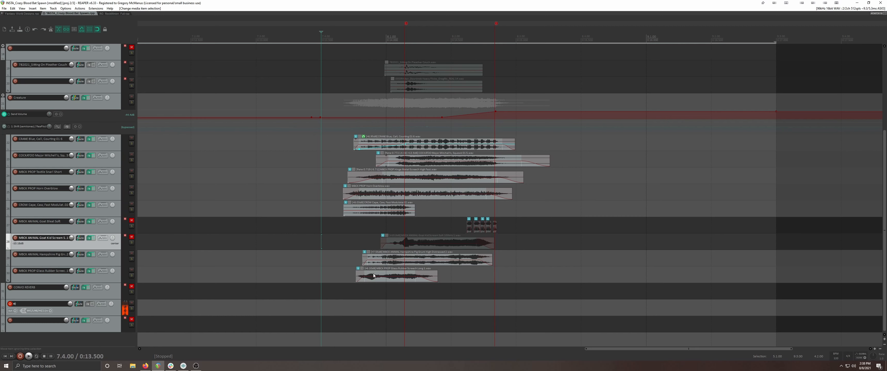
pyautogui.press('space')
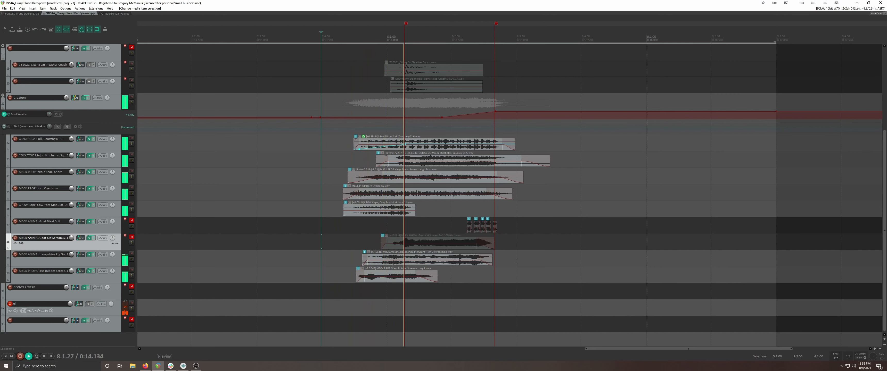
pyautogui.click(132, 237)
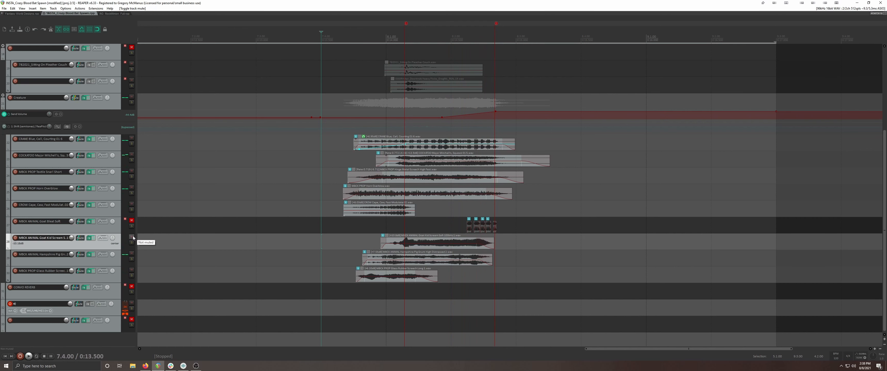
pyautogui.press('space')
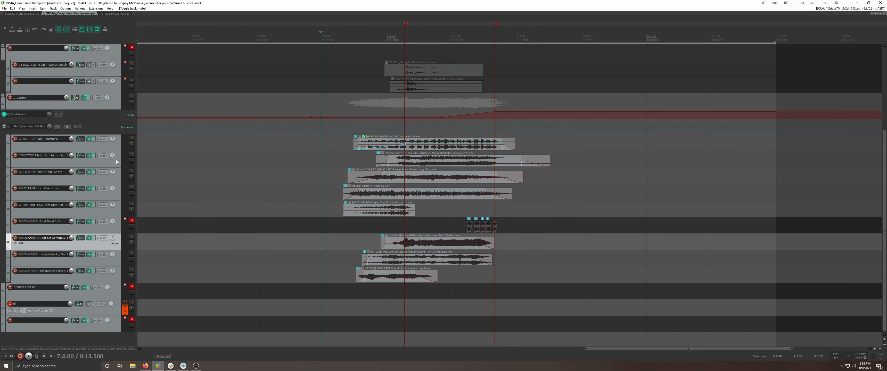
# Review the CRANE Blue track's F6-RTA equalizer and API-2500 compressor settings, close the chain, and return the edit cursor to 7.4.00
pyautogui.moveTo(348, 153); pyautogui.dragTo(513, 297)
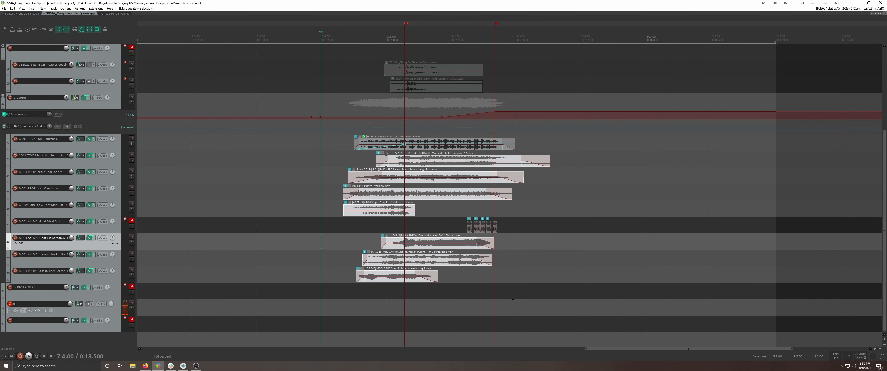
pyautogui.click(374, 144)
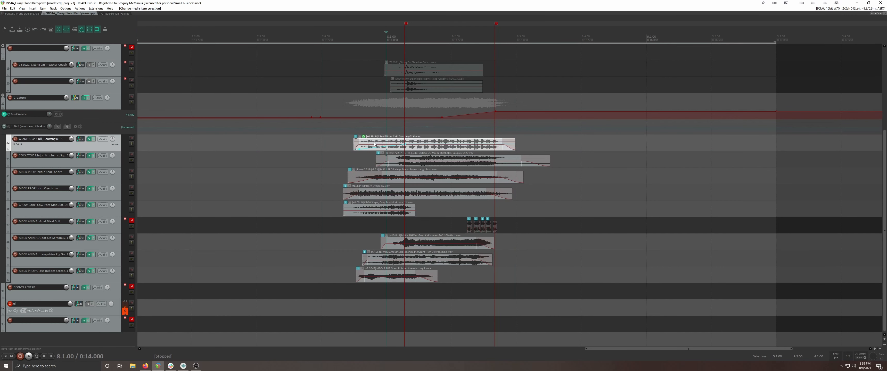
pyautogui.click(89, 139)
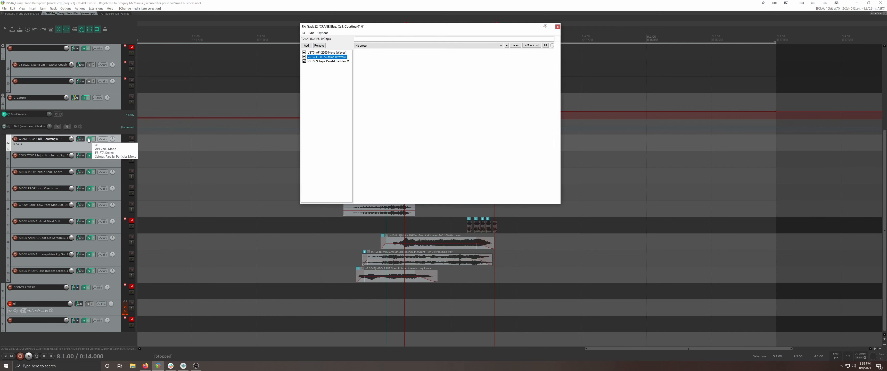
pyautogui.click(328, 53)
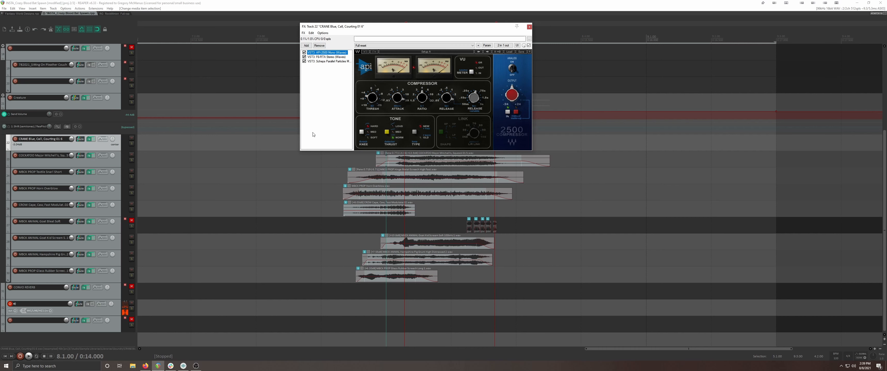
pyautogui.click(529, 28)
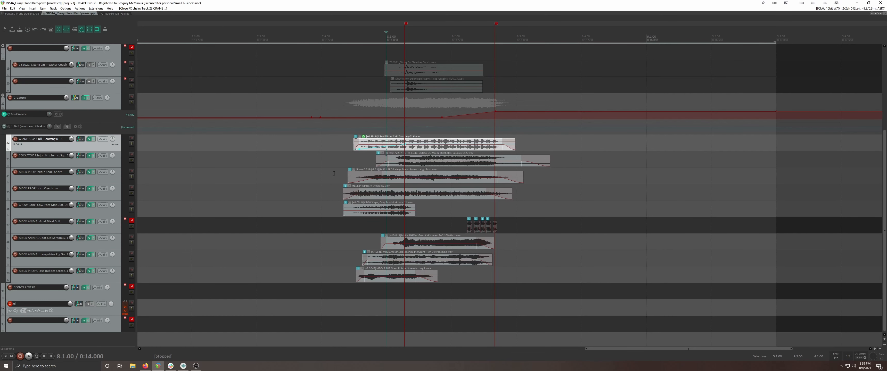
pyautogui.click(328, 166)
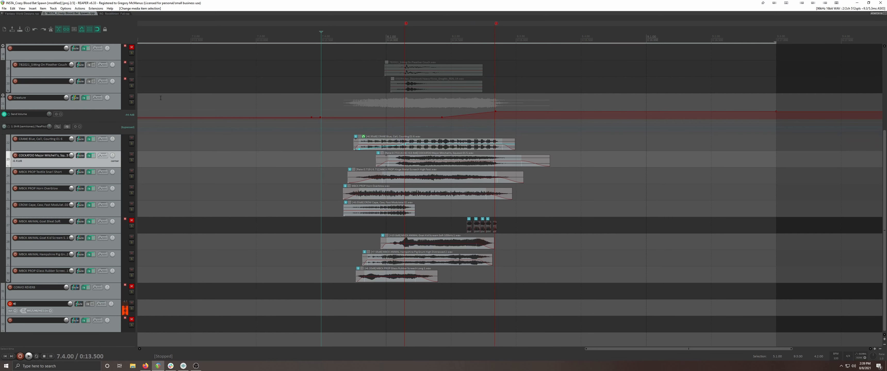
# Open the Creature folder's effects chain and review its S1 Imager and the bands of its F6-RTA equalizer
pyautogui.click(84, 99)
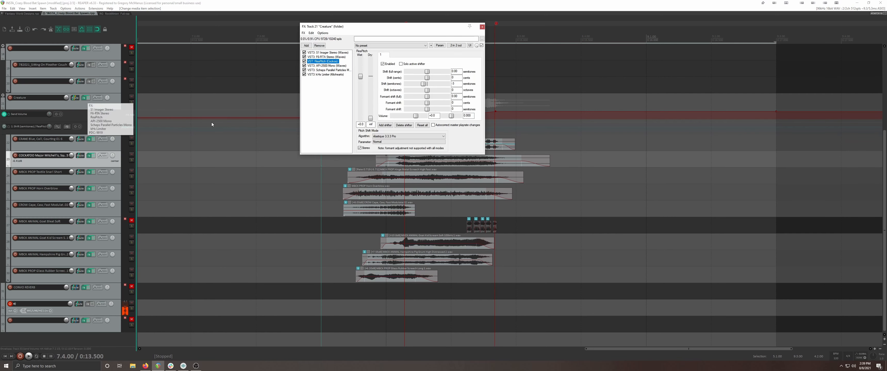
pyautogui.click(335, 54)
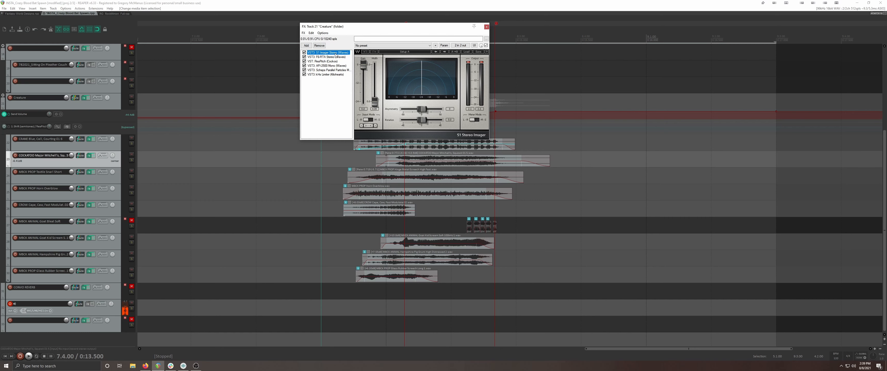
pyautogui.click(330, 57)
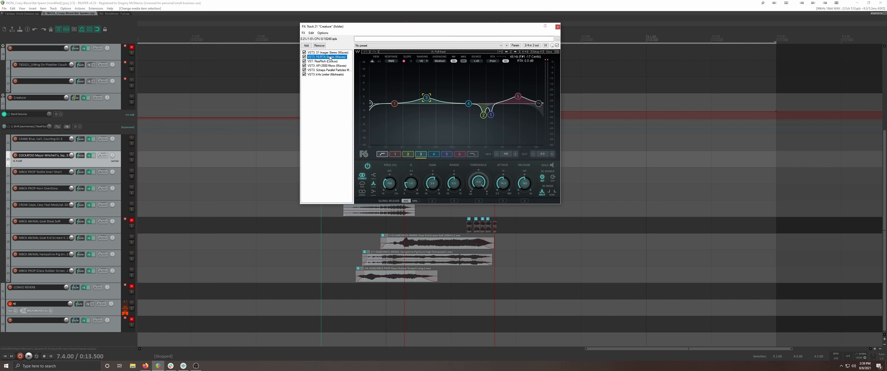
pyautogui.click(474, 114)
pyautogui.moveTo(475, 114); pyautogui.dragTo(500, 121)
pyautogui.click(517, 96)
pyautogui.click(426, 99)
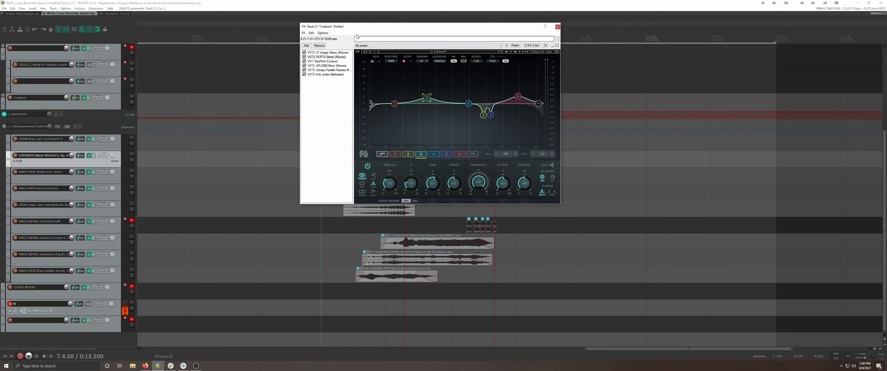
# Review the Creature folder's ReaPitch, API-2500, Scheps Parallel Particles and limiter settings, including the limiter's input gain, and close the chain
pyautogui.click(322, 61)
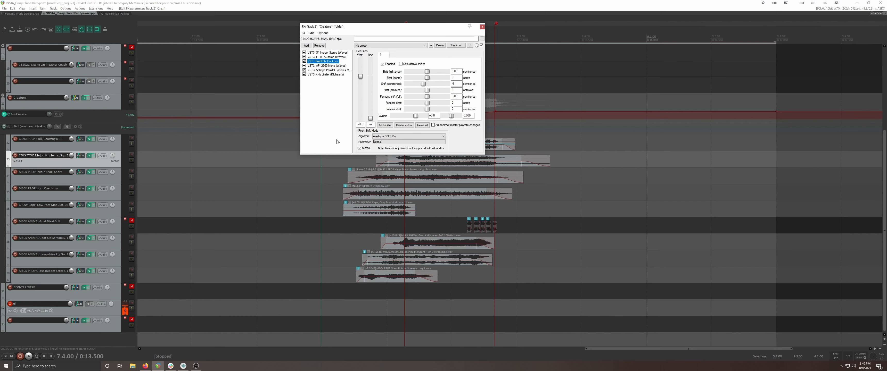
pyautogui.click(331, 66)
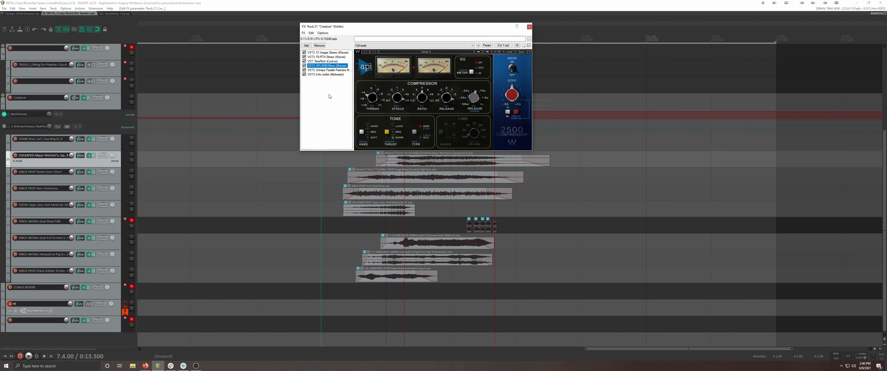
pyautogui.click(327, 70)
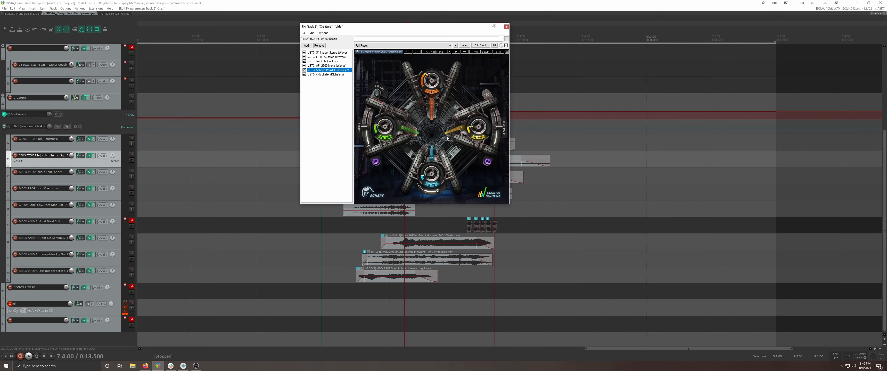
pyautogui.click(340, 75)
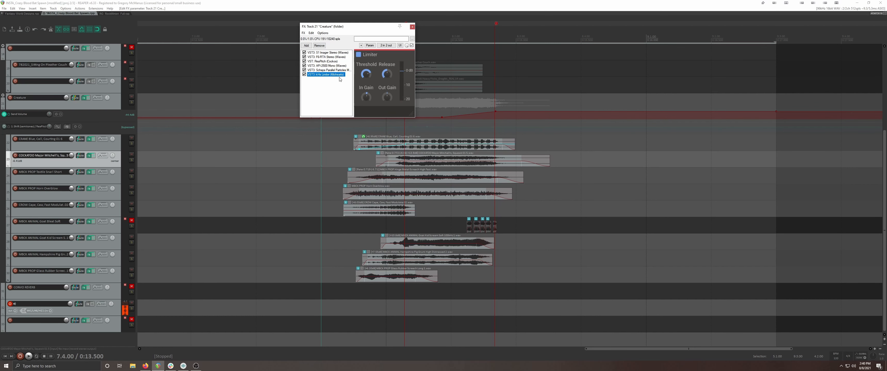
pyautogui.doubleClick(365, 101)
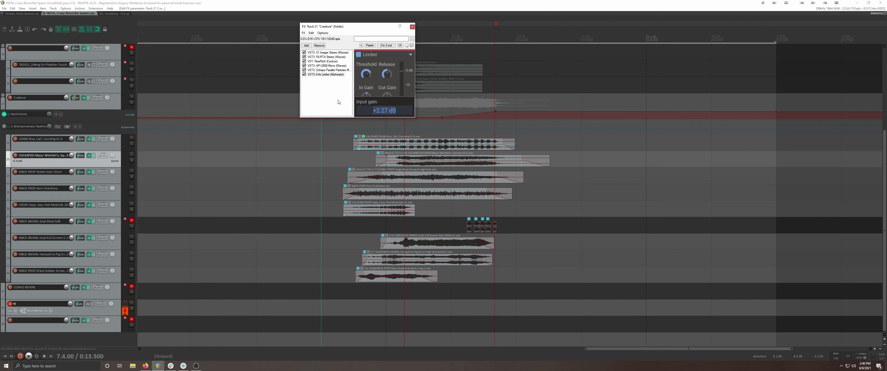
pyautogui.click(345, 101)
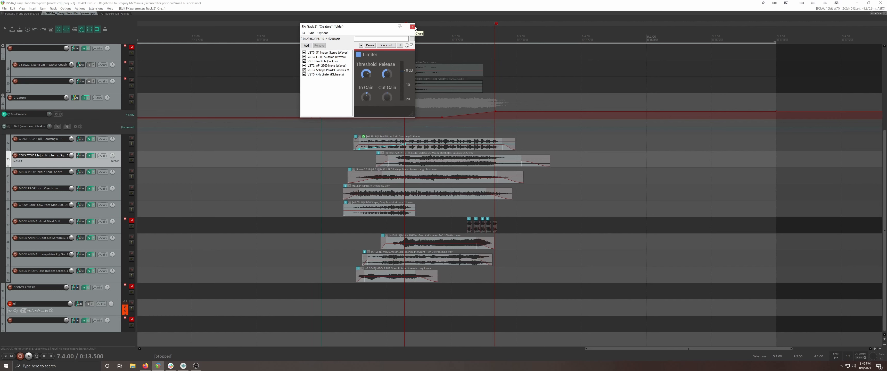
pyautogui.click(322, 61)
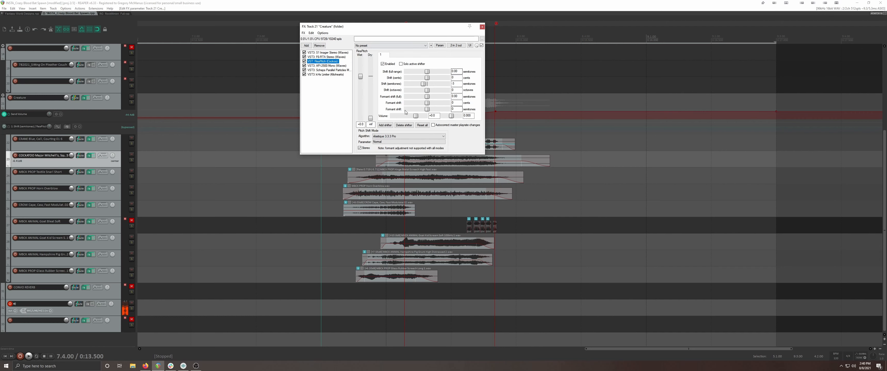
pyautogui.click(482, 26)
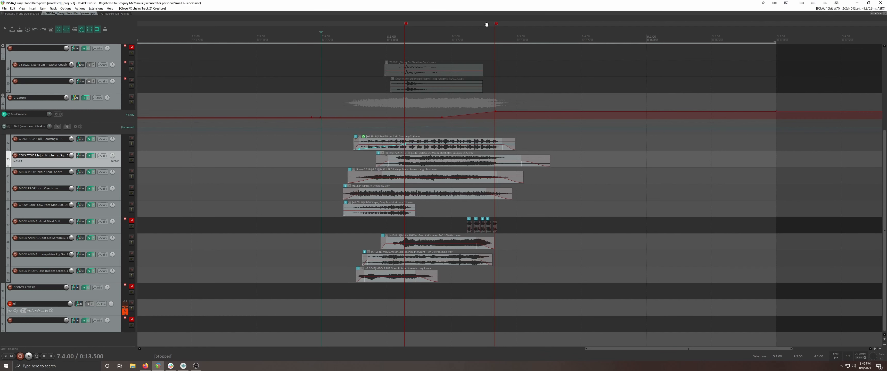
# Activate the Creature folder's ReaPitch semitone shift envelope and select the creature layers' items beneath it
pyautogui.click(9, 127)
pyautogui.press('Down')
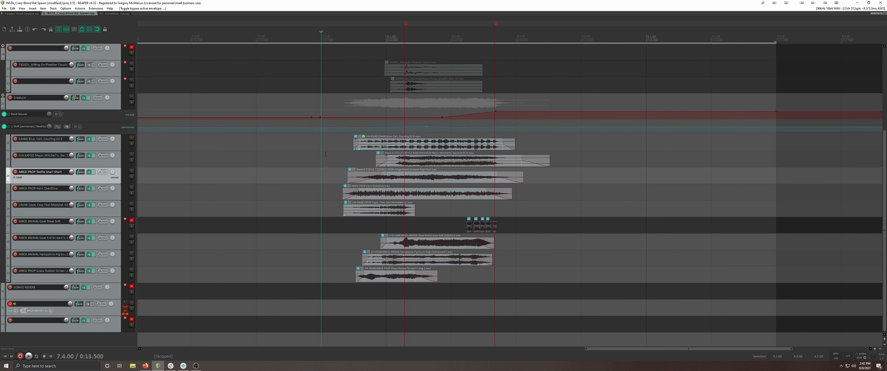
pyautogui.moveTo(334, 140); pyautogui.dragTo(433, 286)
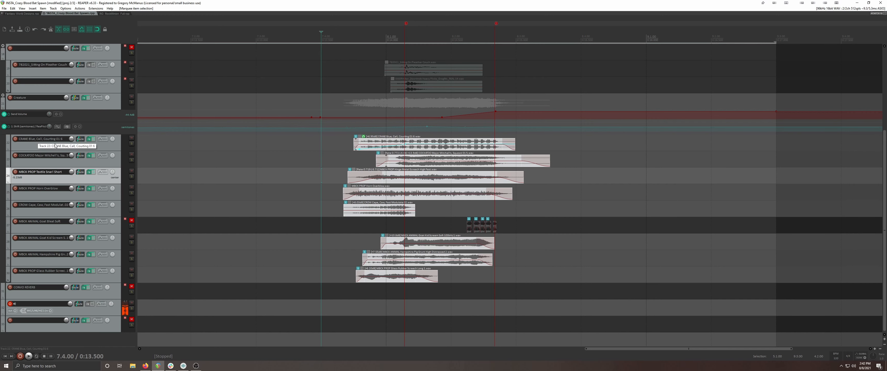
# Enlarge the ReaPitch shift envelope's lane and play the creature layers from 7.4.00 with the envelope bypassed
pyautogui.moveTo(110, 133); pyautogui.dragTo(112, 209)
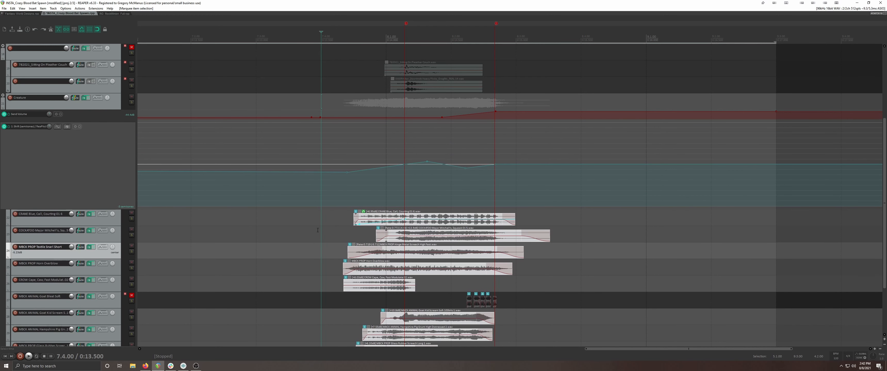
pyautogui.scroll(-3, 321, 224)
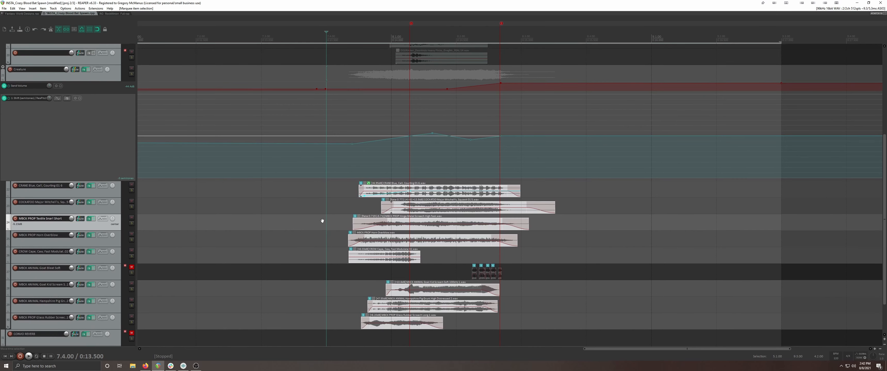
pyautogui.click(8, 74)
pyautogui.press('space')
pyautogui.press('space')
pyautogui.press('space')
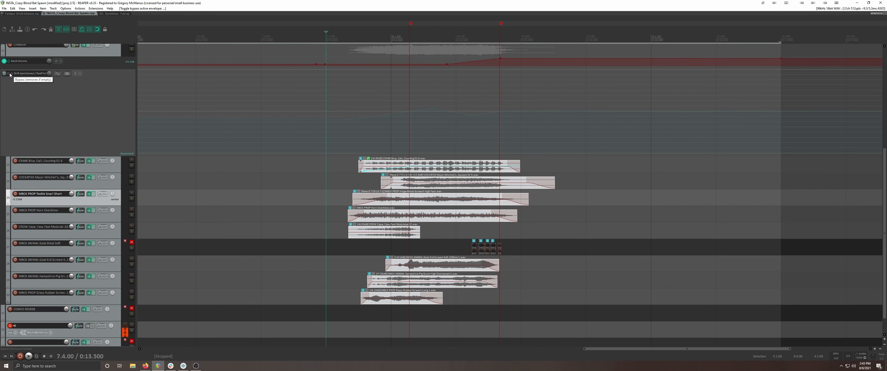
# Compare the creature layers from 7.4.00 with the ReaPitch shift envelope active and bypassed, and leave it active
pyautogui.click(10, 74)
pyautogui.press('space')
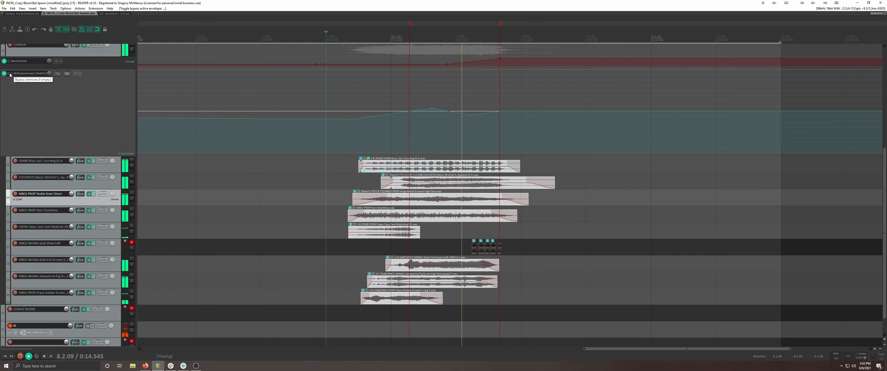
pyautogui.press('space')
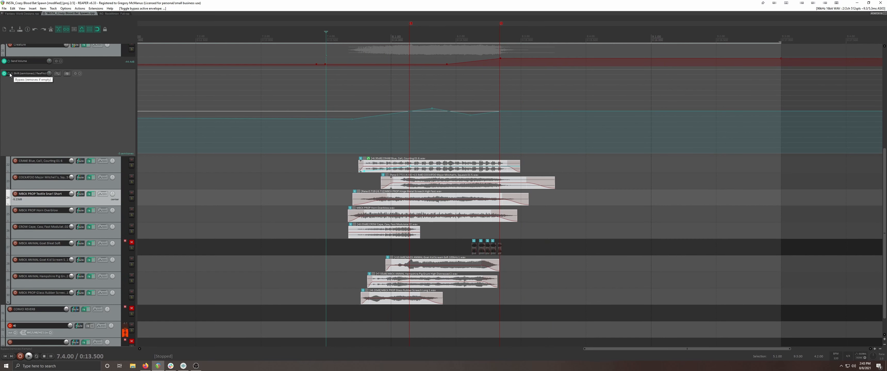
pyautogui.click(10, 74)
pyautogui.press('space')
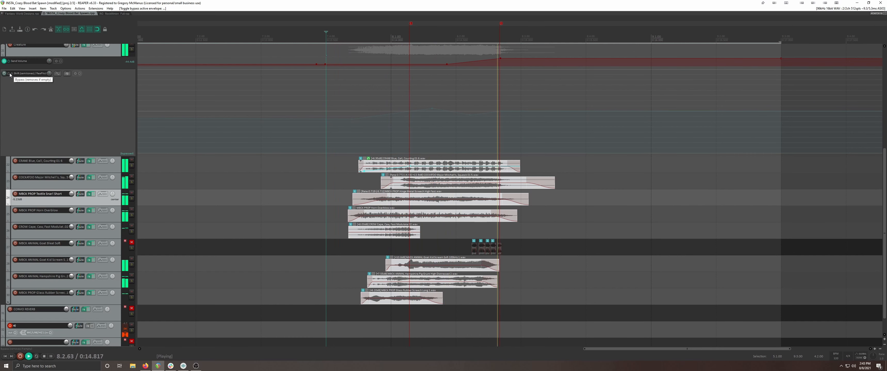
pyautogui.click(10, 74)
pyautogui.press('space')
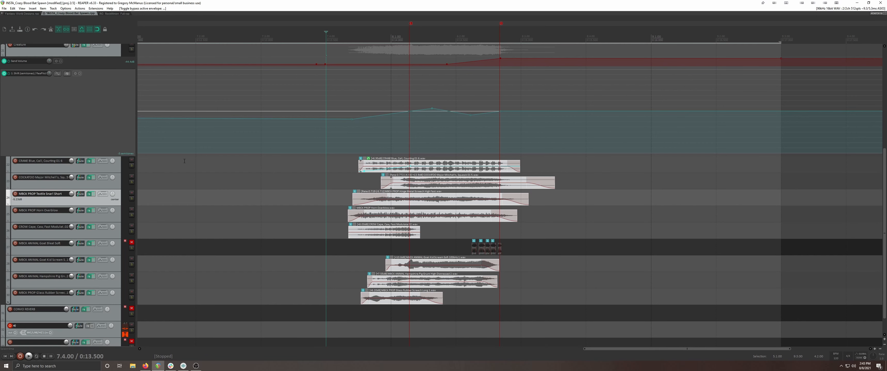
# Shrink the ReaPitch envelope's lane and briefly enlarge the Send Volume envelope's lane to examine its curve
pyautogui.moveTo(111, 156); pyautogui.dragTo(121, 84)
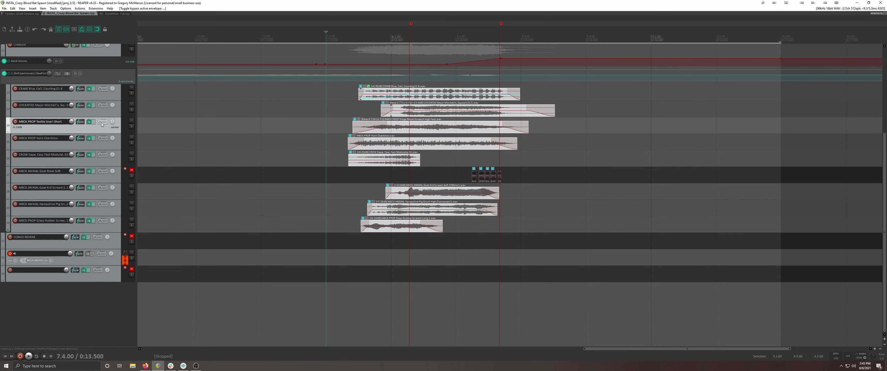
pyautogui.scroll(2, 101, 123)
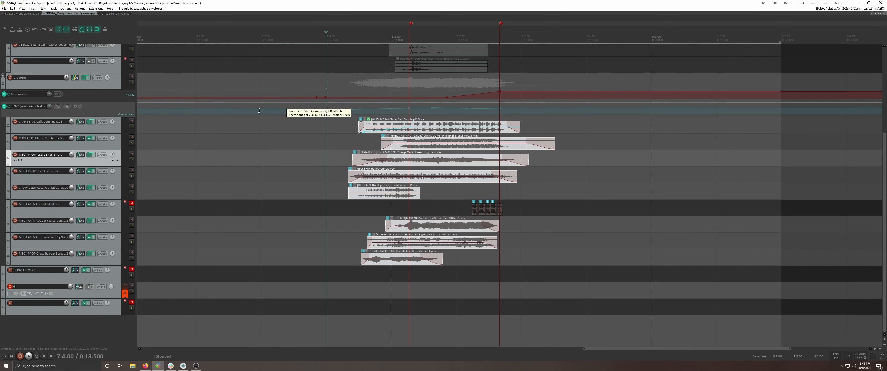
pyautogui.moveTo(101, 102); pyautogui.dragTo(101, 144)
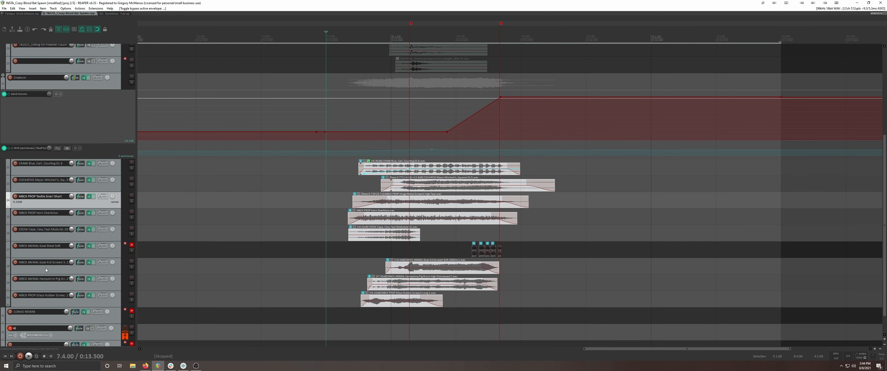
pyautogui.moveTo(117, 144); pyautogui.dragTo(115, 105)
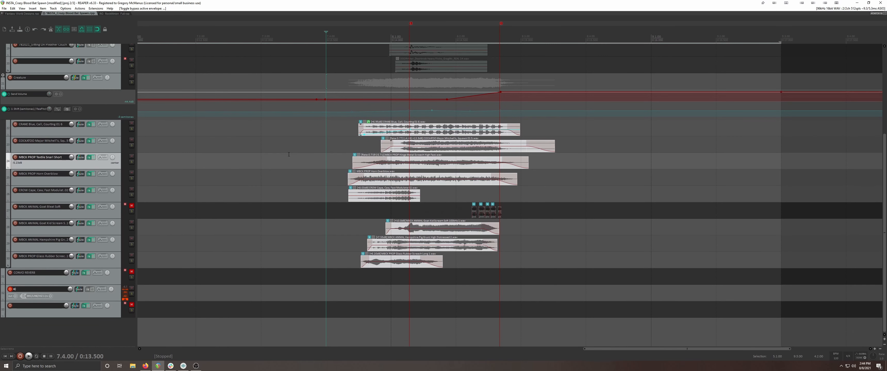
# Unmute the CONVO REVERB track and play the creature layers from 7.4.00 twice with the reverb
pyautogui.click(131, 272)
pyautogui.press('space')
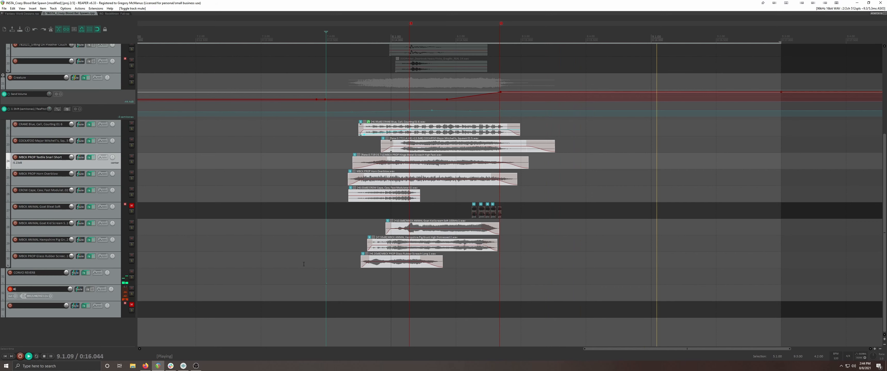
pyautogui.press('space')
pyautogui.press('space')
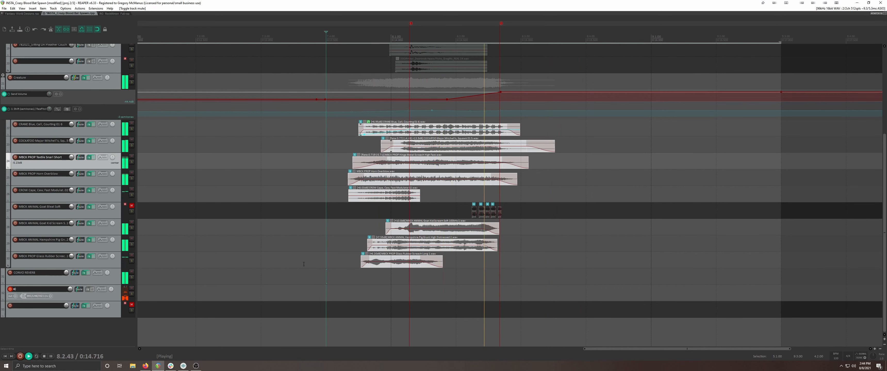
pyautogui.press('space')
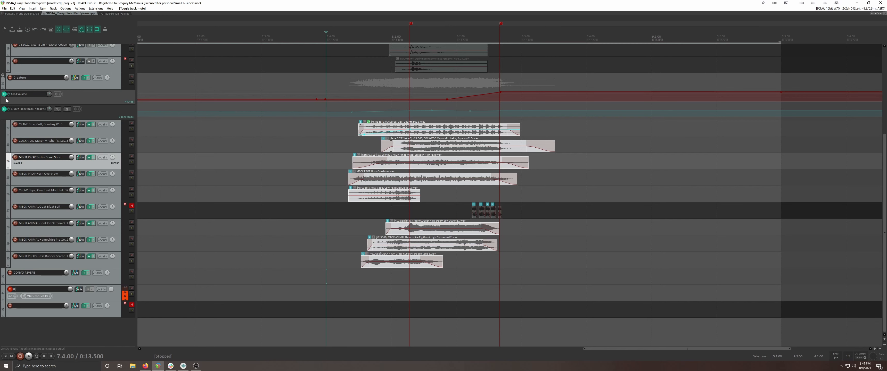
# Collapse the Creature folder's child tracks, and unmute the Ambience track and the two unnamed folder tracks around it
pyautogui.click(3, 76)
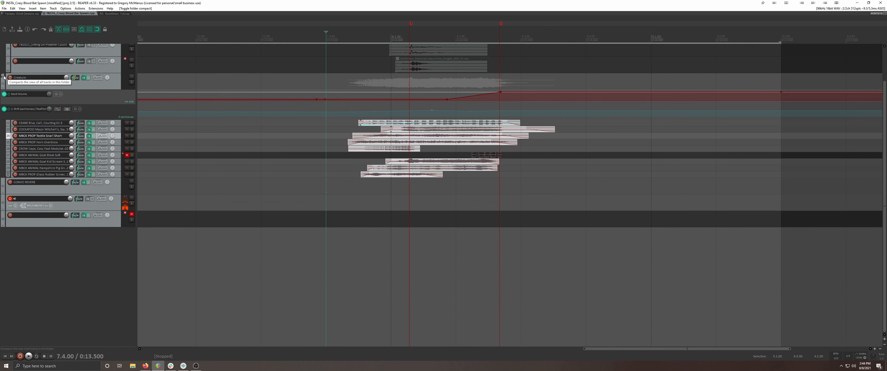
pyautogui.click(3, 75)
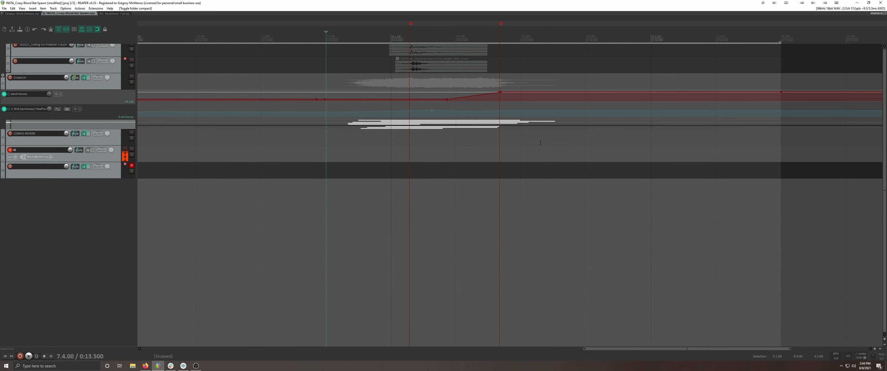
pyautogui.scroll(-5, 481, 134)
pyautogui.scroll(5, 423, 139)
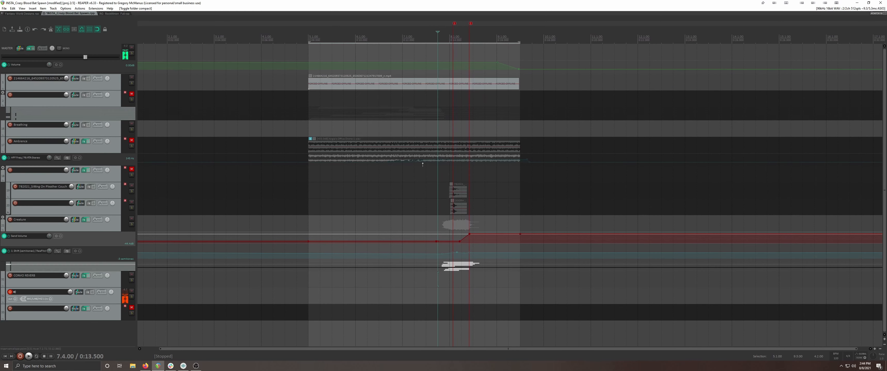
pyautogui.click(132, 169)
pyautogui.click(131, 140)
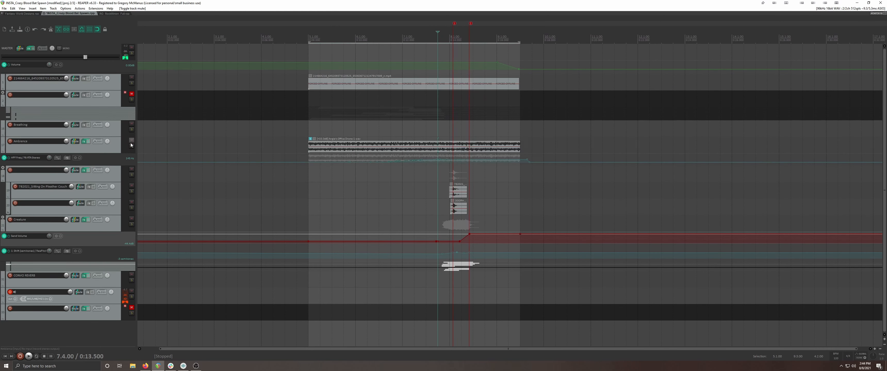
pyautogui.click(132, 95)
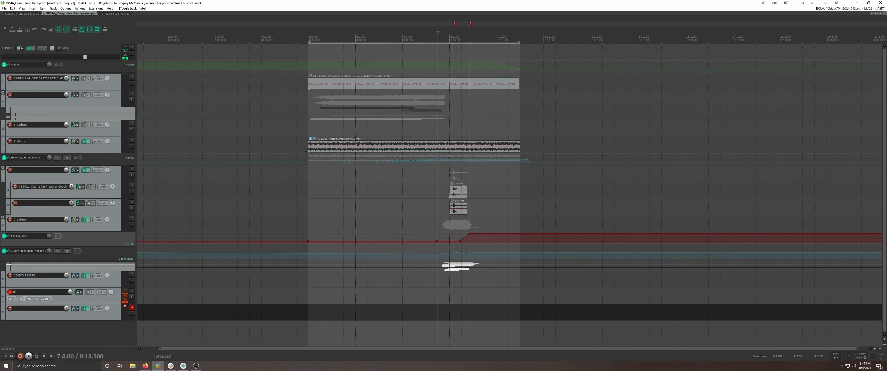